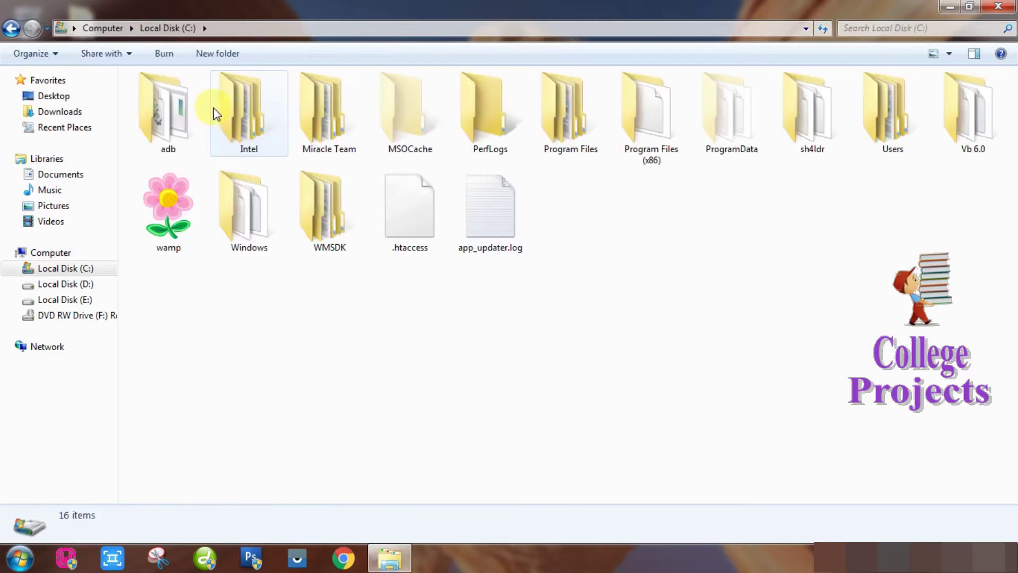
Open C:\wamp\www\fruit_shop_management_system\Source in Explorer, then minimize the window.
{"action": "double_click", "coordinate": [166, 213]}
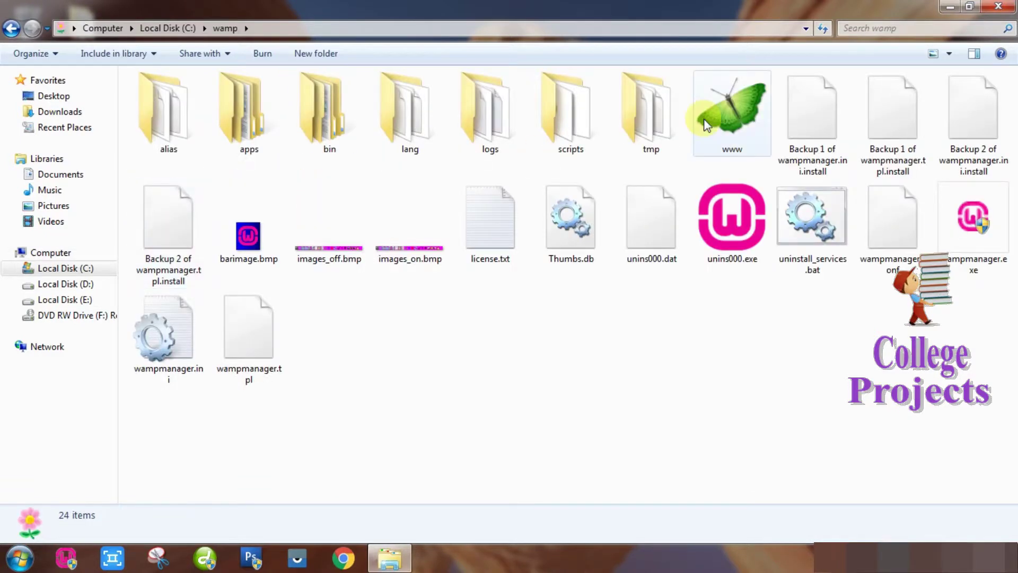
{"action": "double_click", "coordinate": [714, 119]}
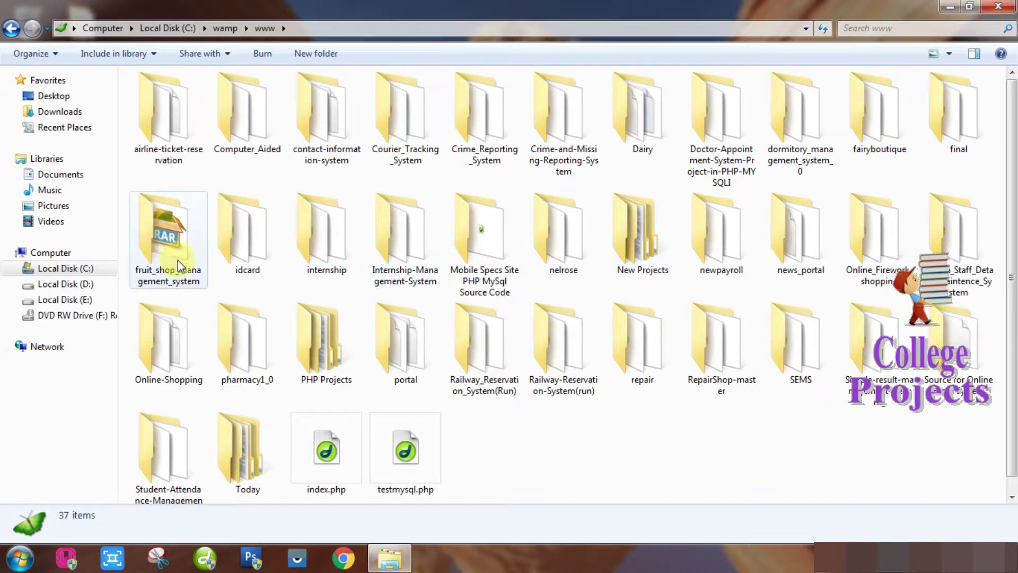
{"action": "double_click", "coordinate": [168, 239]}
{"action": "double_click", "coordinate": [181, 130]}
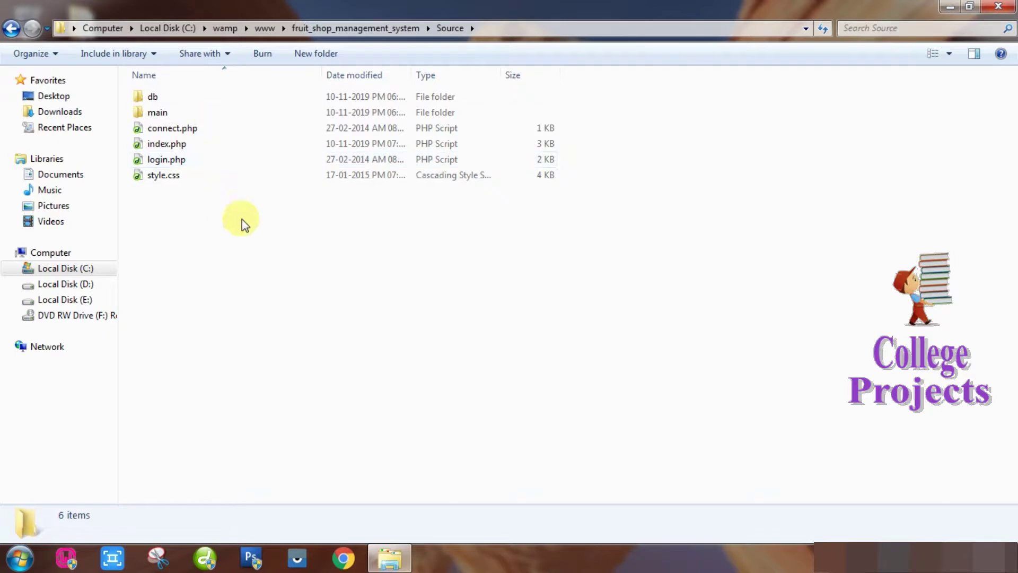
{"action": "left_click", "coordinate": [949, 8]}
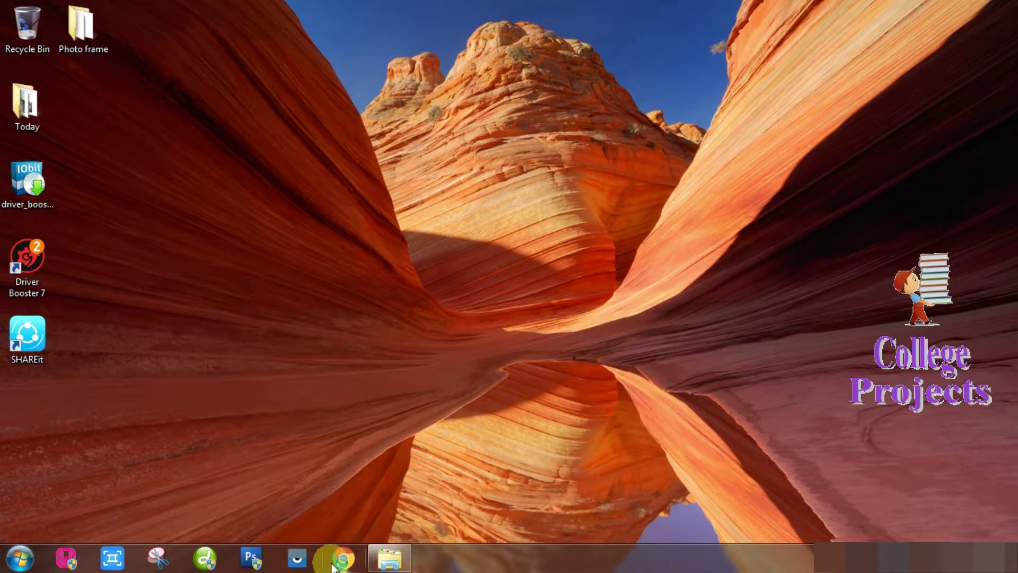
Load localhost in Chrome and browse to fruit_shop_management_system/Source/ to reach the FRUIT SHOP login.
{"action": "left_click", "coordinate": [332, 565]}
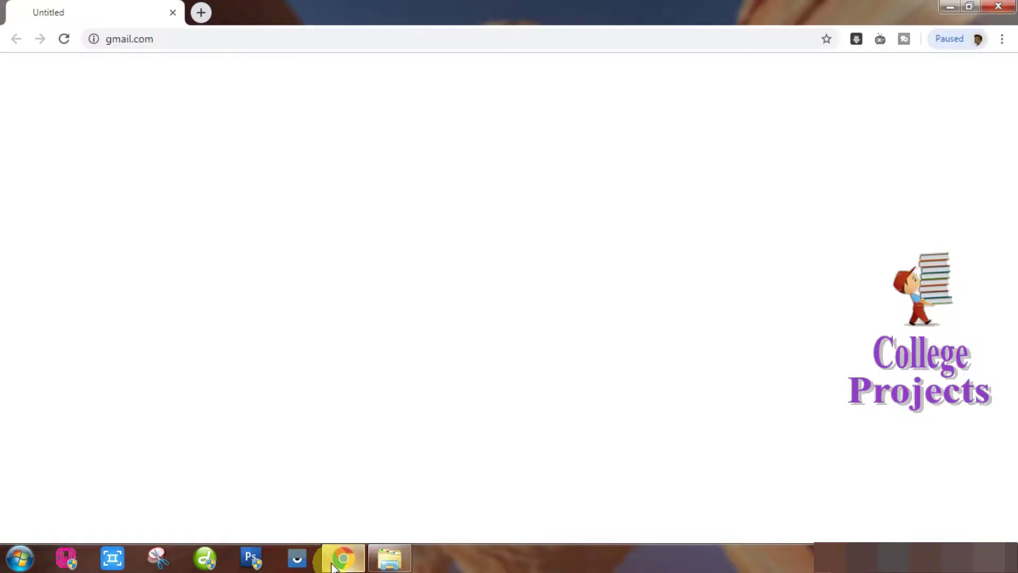
{"action": "left_click", "coordinate": [200, 40]}
{"action": "type", "text": "lo"}
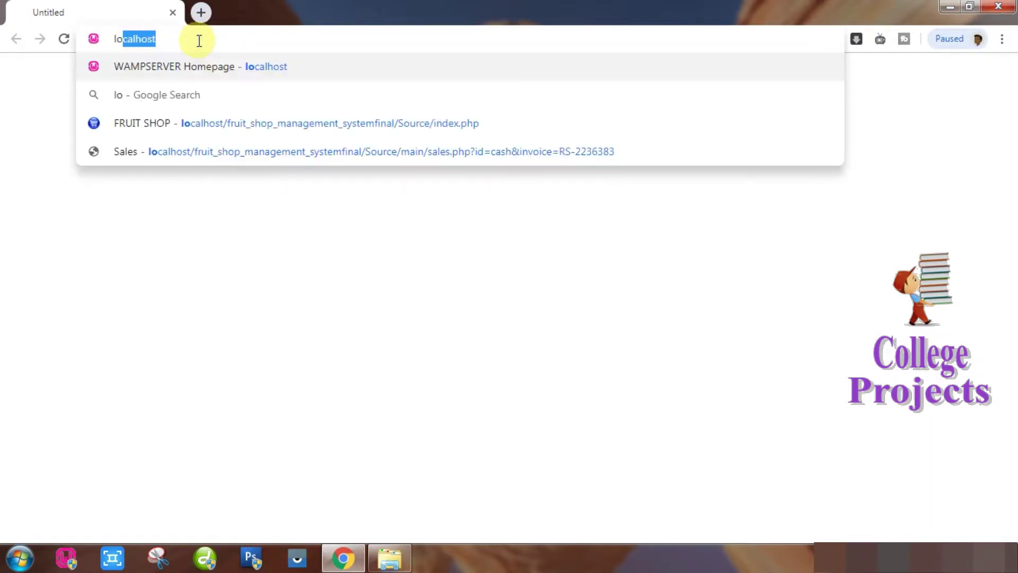
{"action": "type", "text": "calhost"}
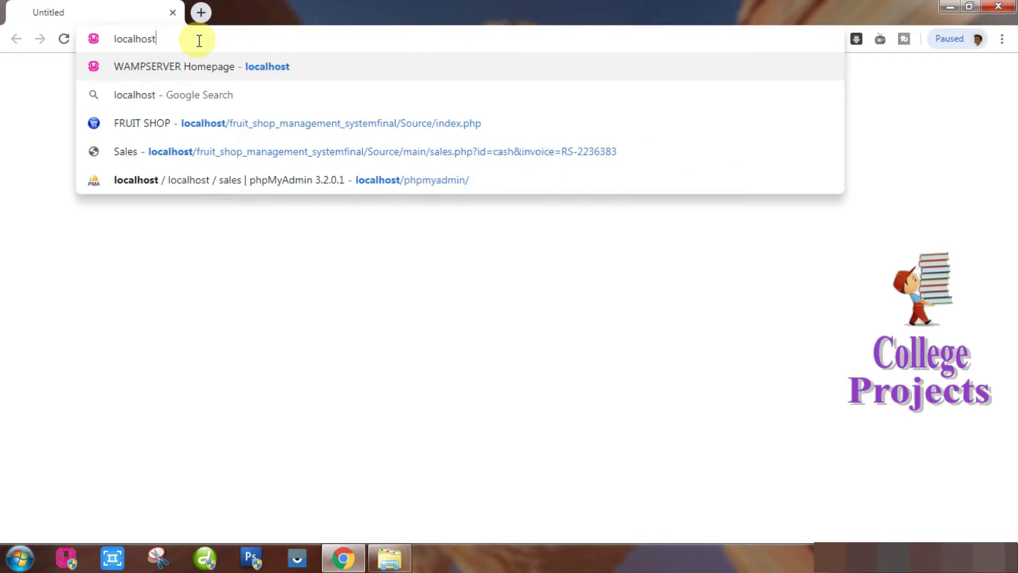
{"action": "key", "text": "Return"}
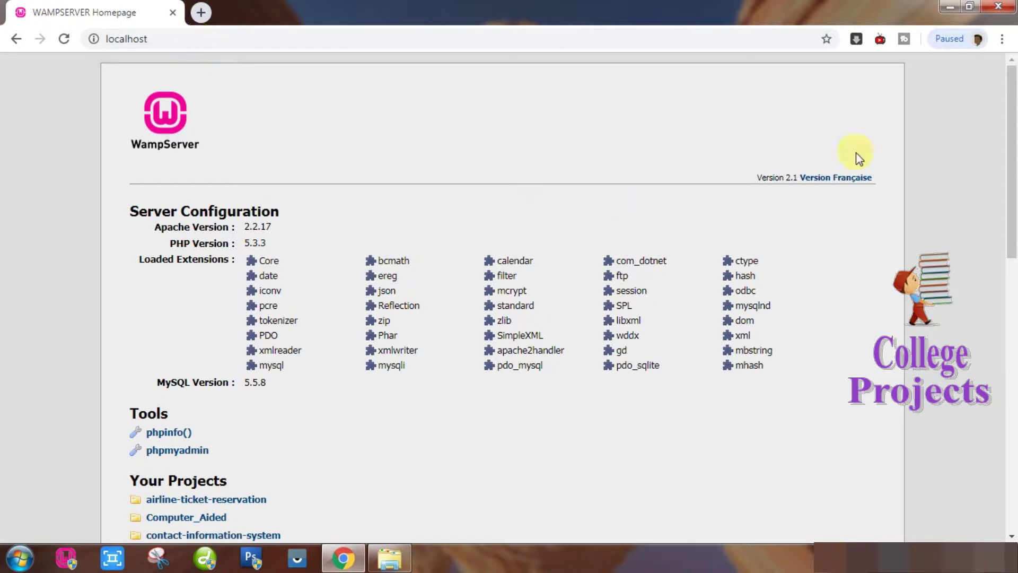
{"action": "left_click_drag", "start_coordinate": [1010, 132], "coordinate": [1006, 287]}
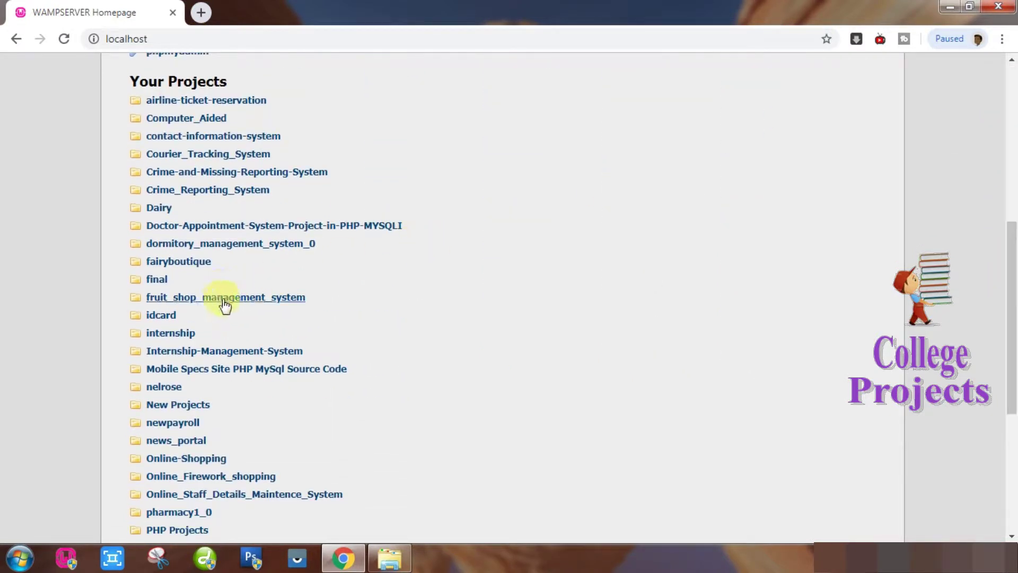
{"action": "left_click", "coordinate": [223, 298]}
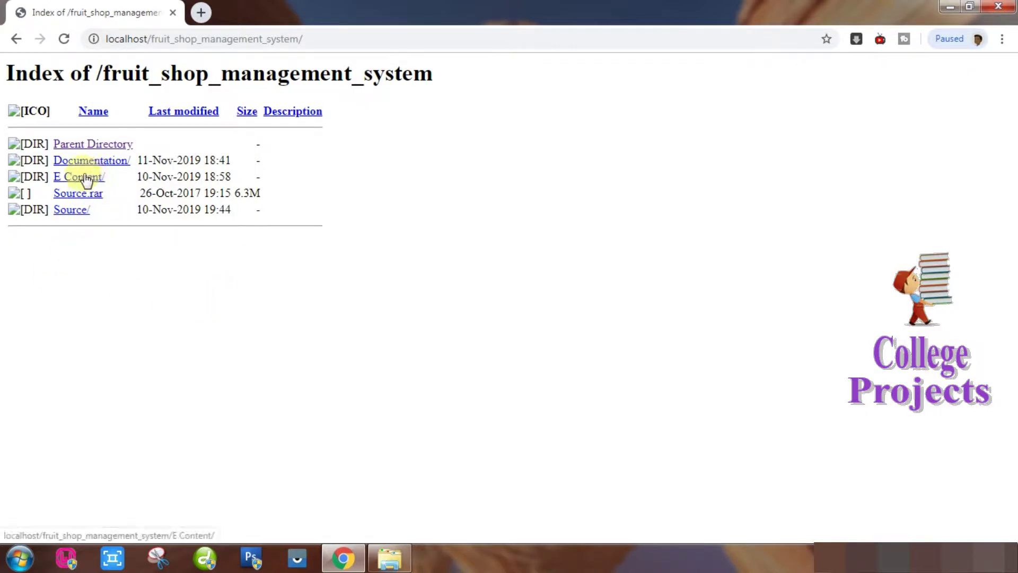
{"action": "left_click", "coordinate": [70, 212]}
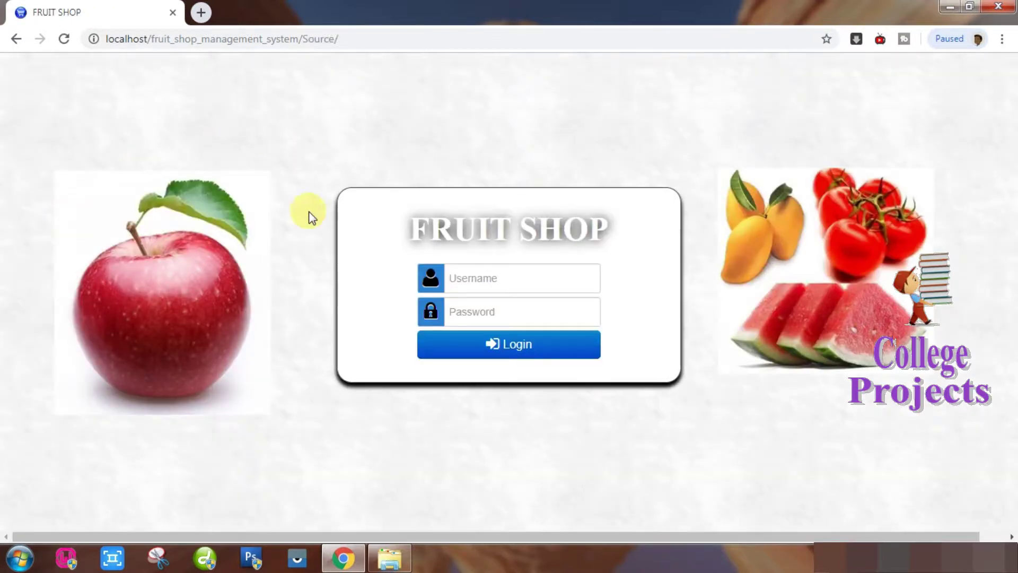
Sign in with the administrator username and password, then go to the Sales page.
{"action": "left_click", "coordinate": [531, 275]}
{"action": "type", "text": "admin"}
{"action": "key", "text": "Tab"}
{"action": "type", "text": "admin"}
{"action": "left_click", "coordinate": [519, 346]}
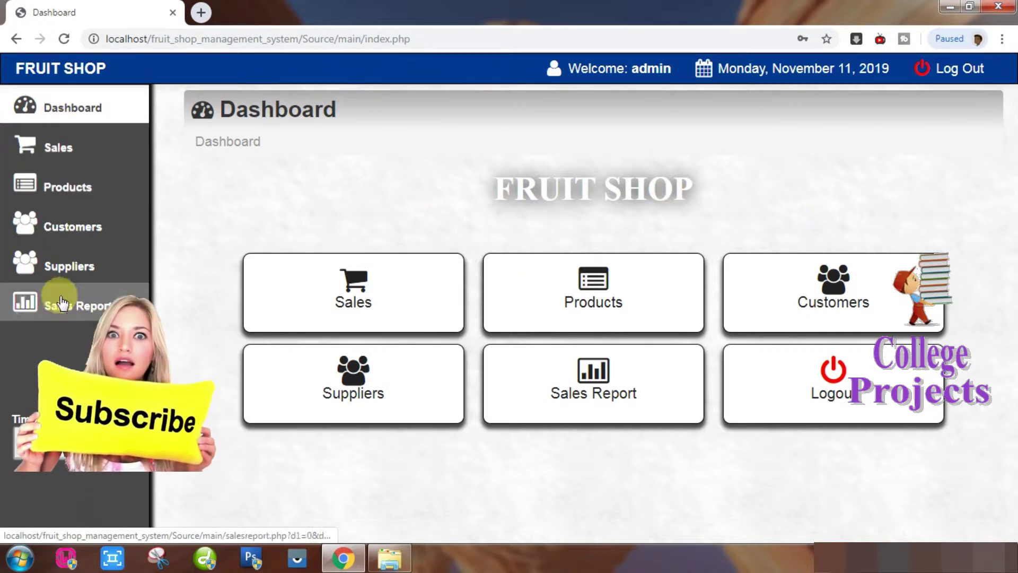
{"action": "left_click", "coordinate": [359, 301]}
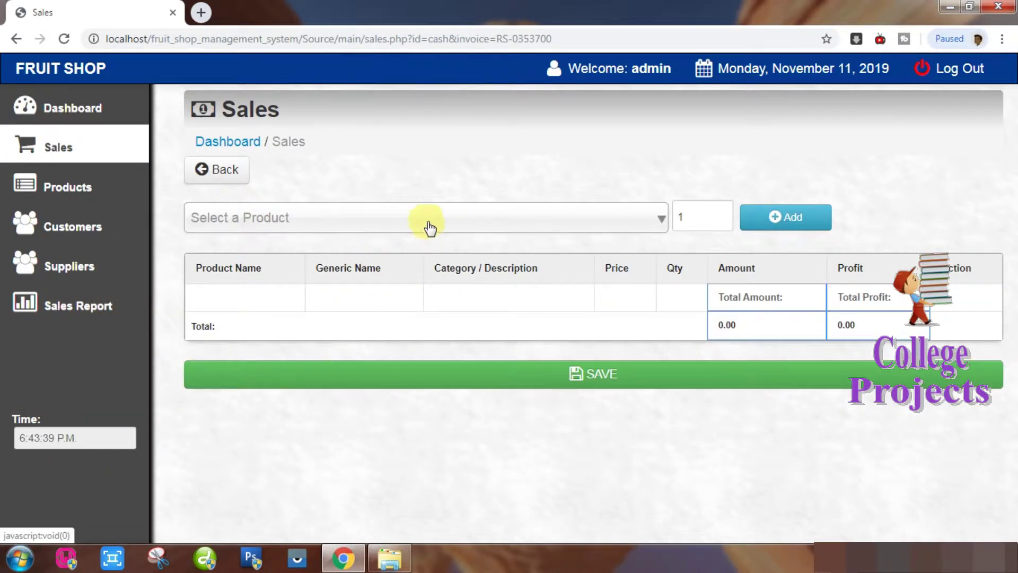
Add 5 Green Apple to the new sale.
{"action": "left_click", "coordinate": [429, 228]}
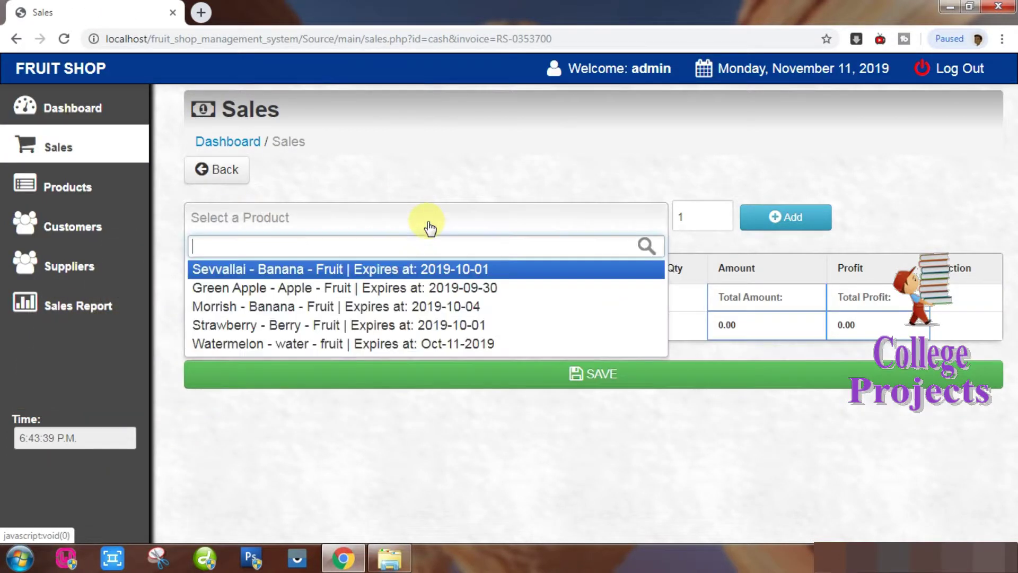
{"action": "left_click", "coordinate": [424, 293]}
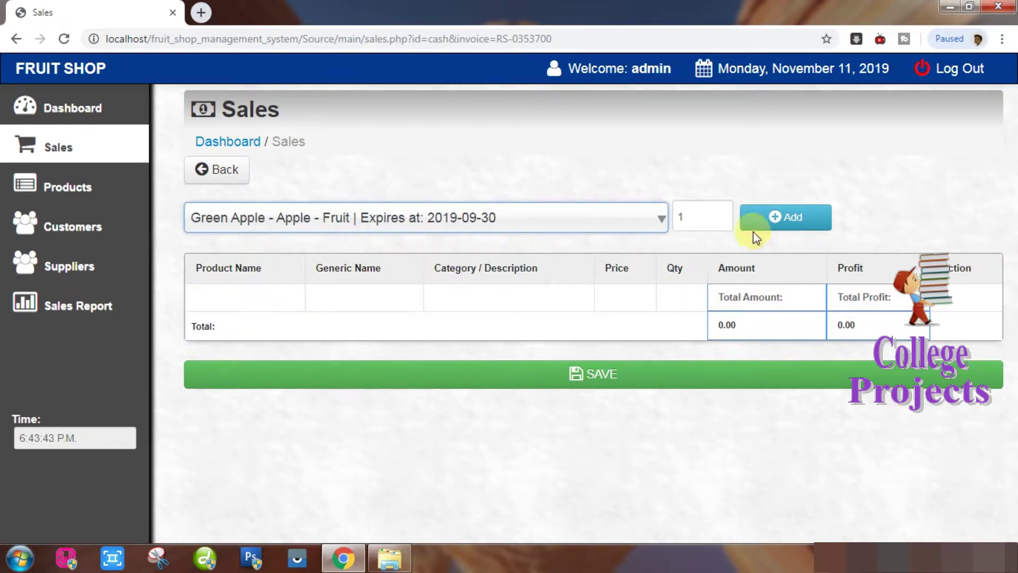
{"action": "left_click", "coordinate": [717, 218]}
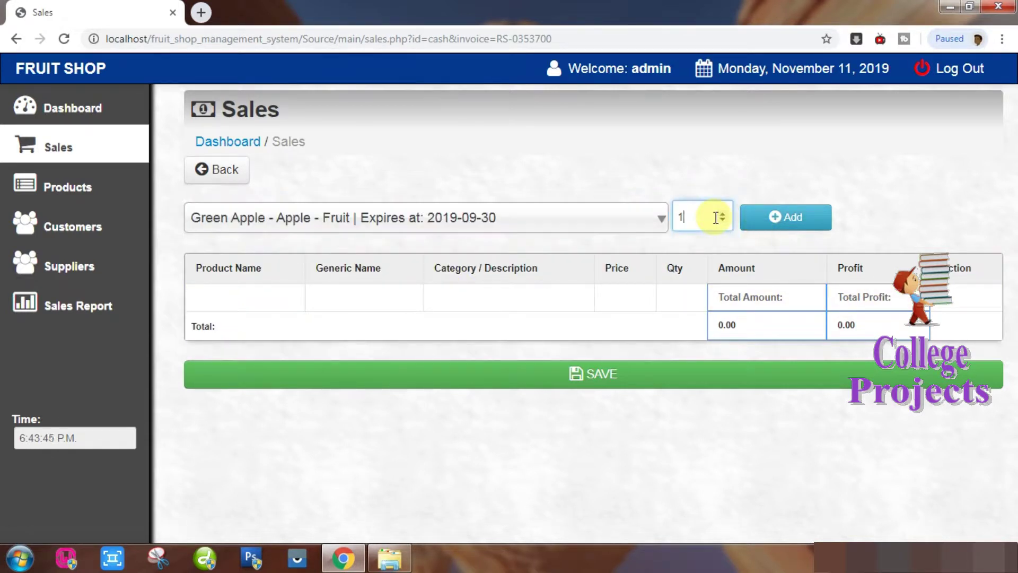
{"action": "key", "text": "Num_Lock"}
{"action": "key", "text": "Num_Lock"}
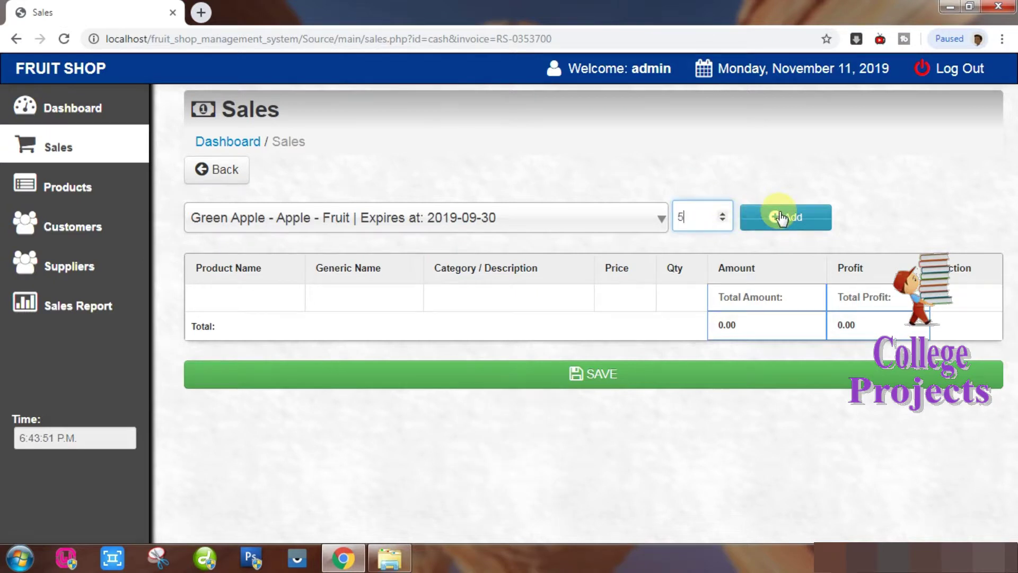
{"action": "left_click", "coordinate": [783, 217]}
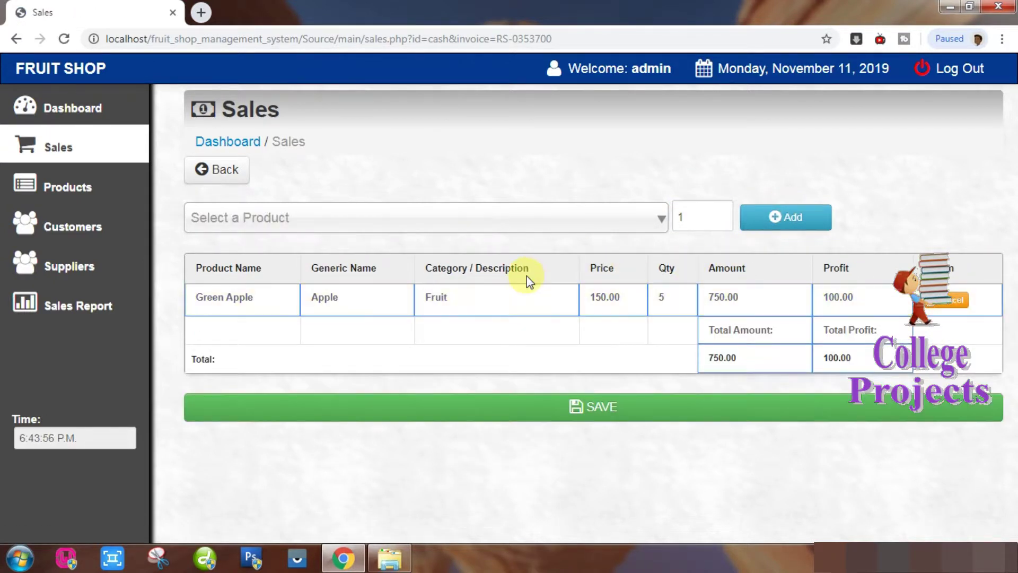
Add 1 Morrish banana and save the 900.00 sale.
{"action": "left_click", "coordinate": [607, 218]}
{"action": "left_click", "coordinate": [545, 312]}
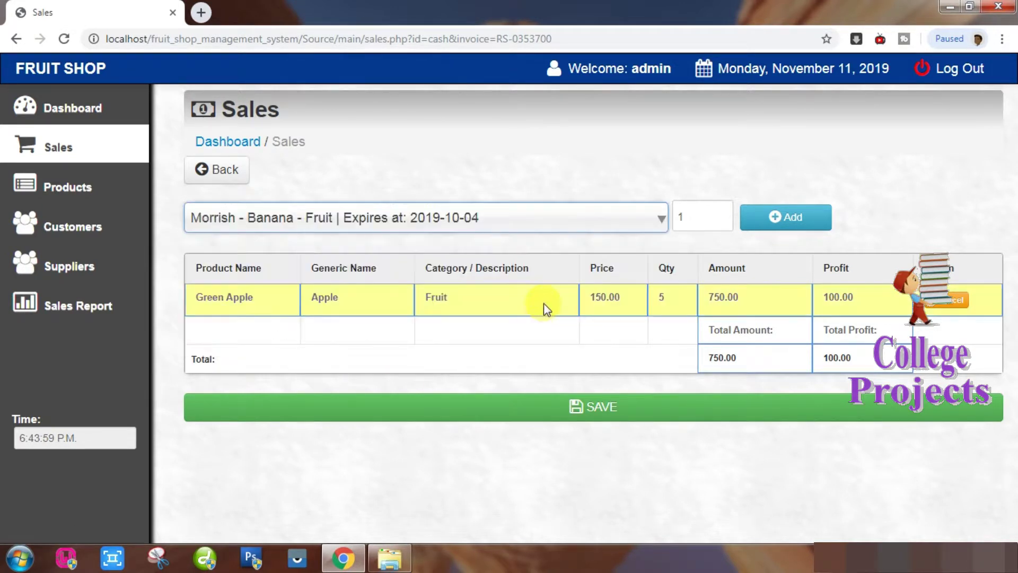
{"action": "left_click", "coordinate": [782, 230]}
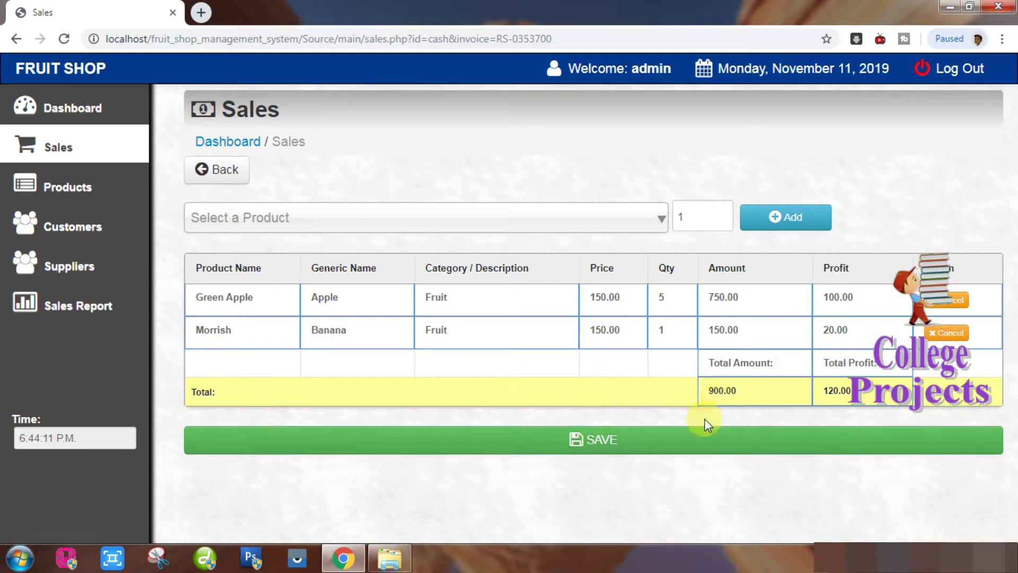
{"action": "left_click", "coordinate": [608, 443]}
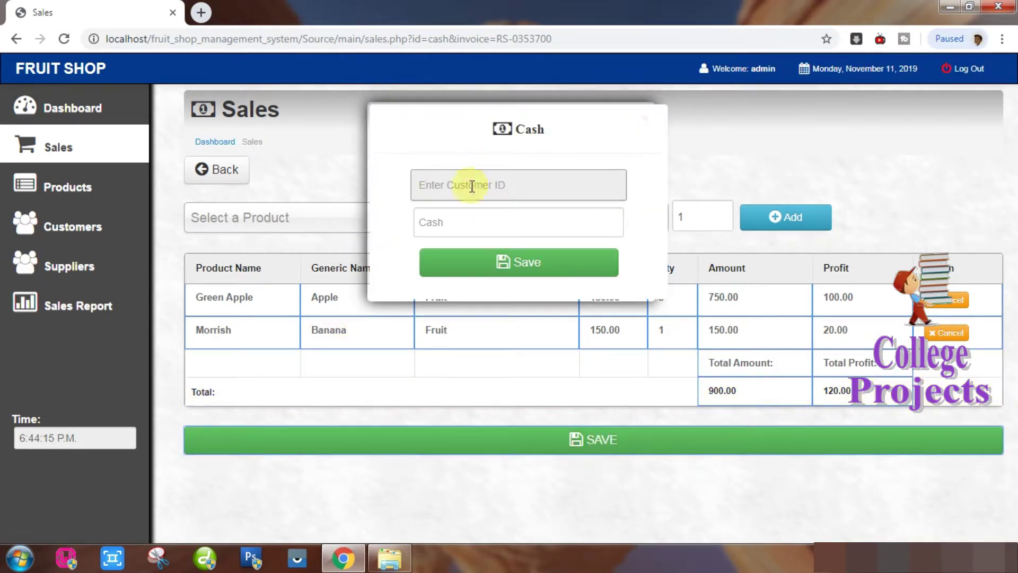
Record the cash payment for the 900.00 sale to produce receipt RS-0353700.
{"action": "left_click", "coordinate": [451, 186]}
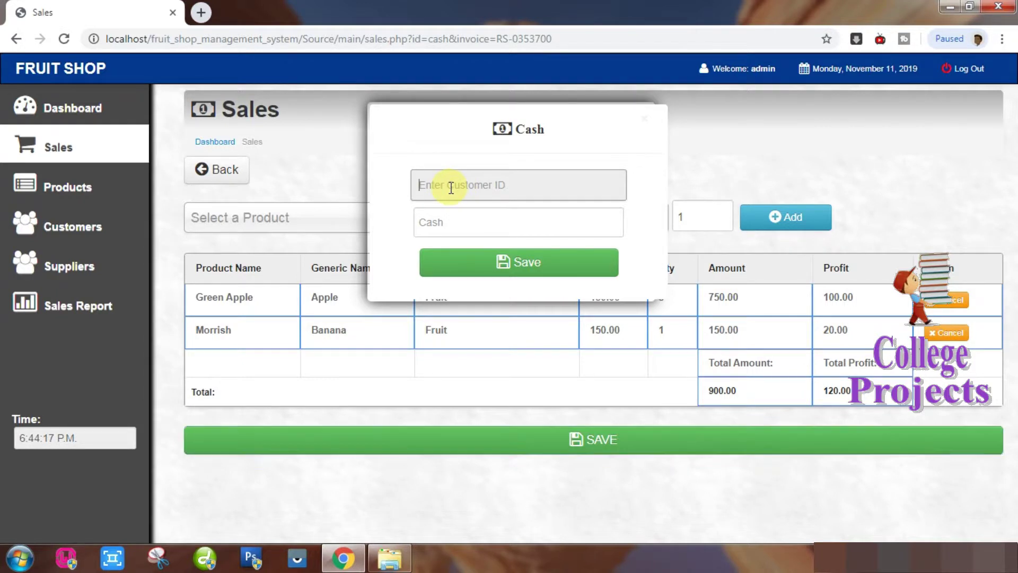
{"action": "left_click", "coordinate": [454, 223]}
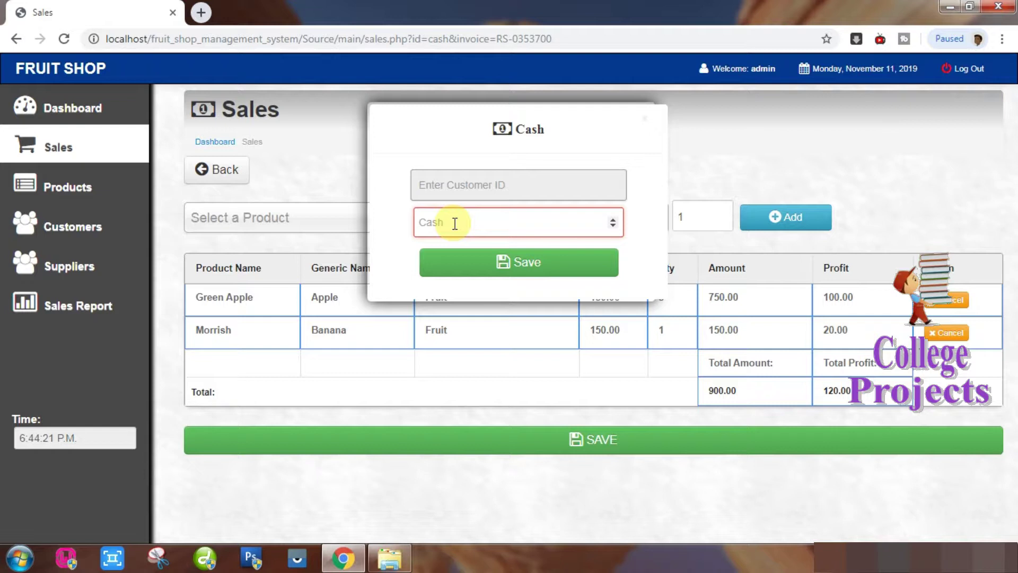
{"action": "type", "text": "1000"}
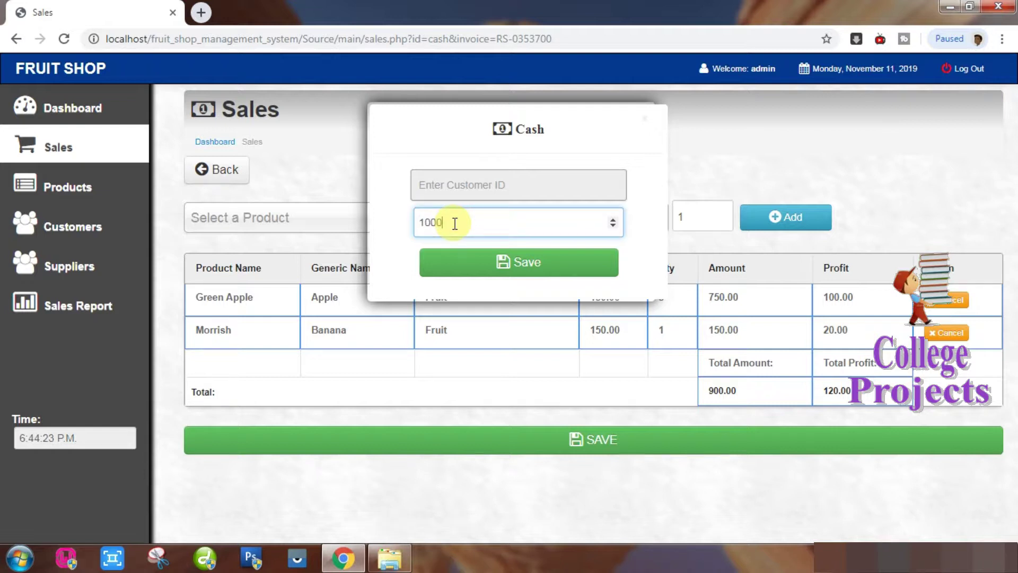
{"action": "left_click", "coordinate": [497, 262]}
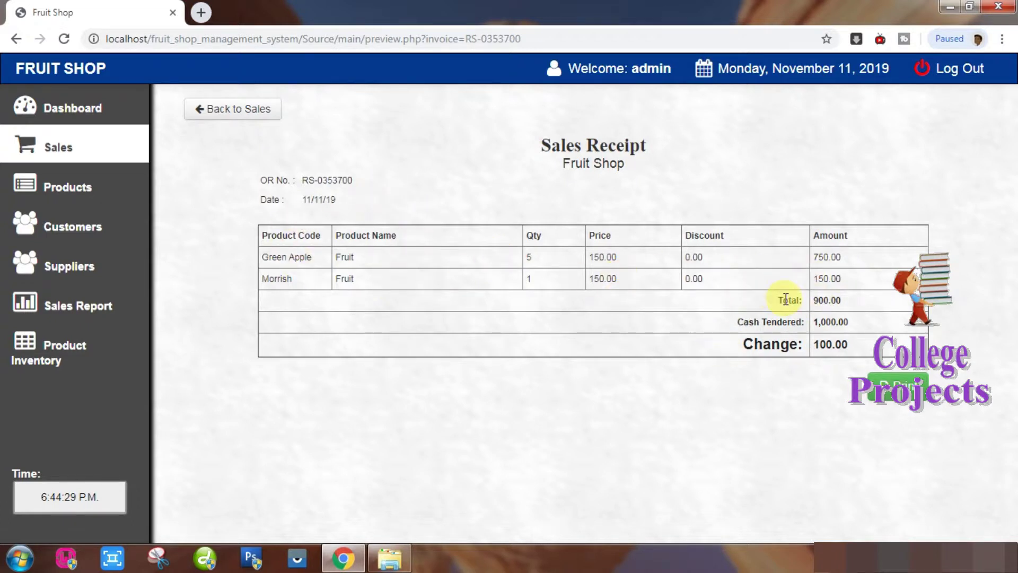
Highlight the receipt's total, cash tendered and change, then print it.
{"action": "left_click_drag", "start_coordinate": [791, 301], "coordinate": [743, 322]}
{"action": "left_click_drag", "start_coordinate": [849, 345], "coordinate": [746, 337]}
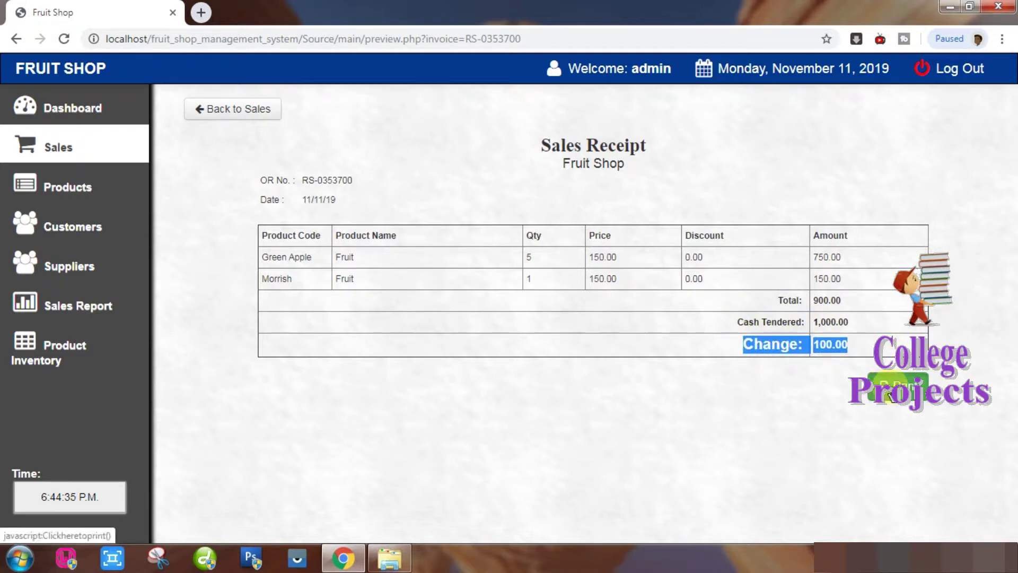
{"action": "left_click", "coordinate": [892, 396]}
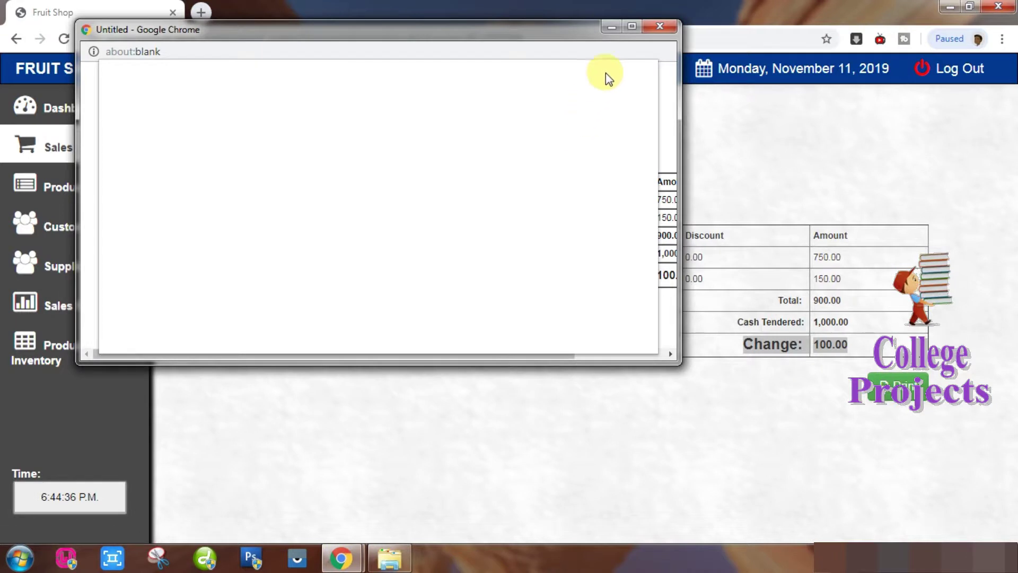
Maximize the receipt window, zoom the print preview in twice, then cancel printing.
{"action": "left_click", "coordinate": [632, 26]}
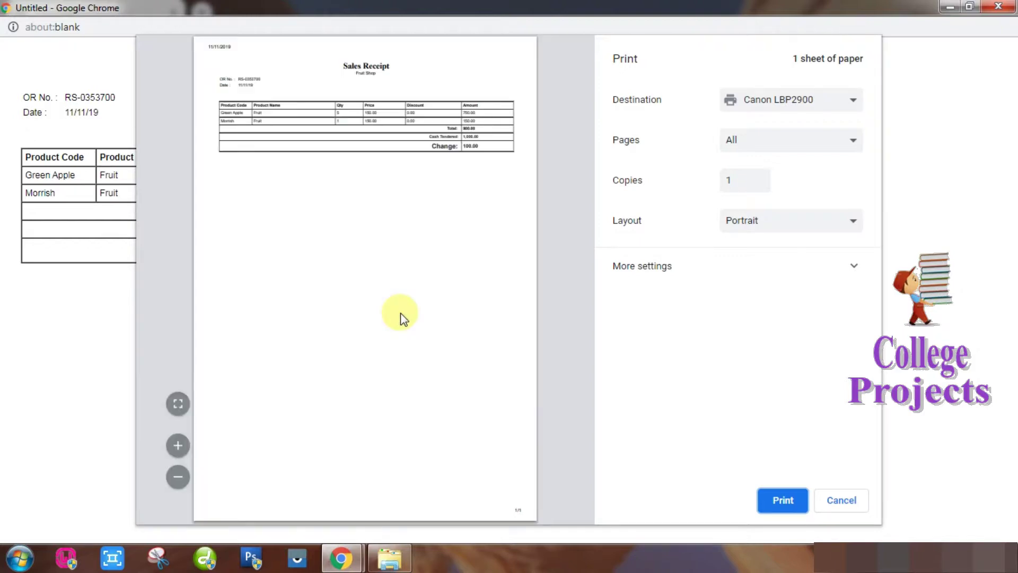
{"action": "left_click", "coordinate": [177, 448]}
{"action": "left_click", "coordinate": [178, 448]}
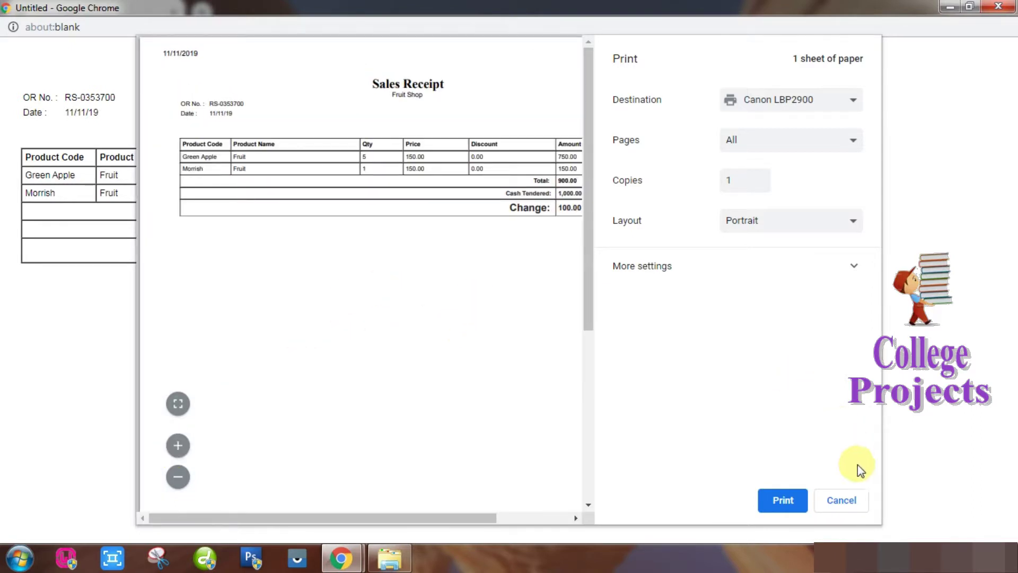
{"action": "left_click", "coordinate": [843, 501]}
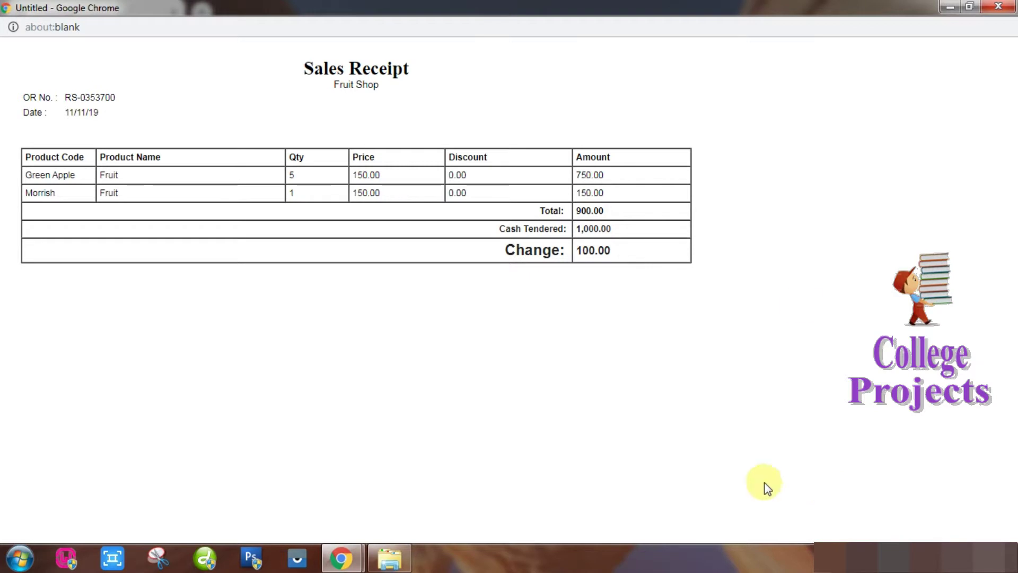
Close the receipt window, return to Sales, and view the five-product Products list.
{"action": "left_click", "coordinate": [999, 6]}
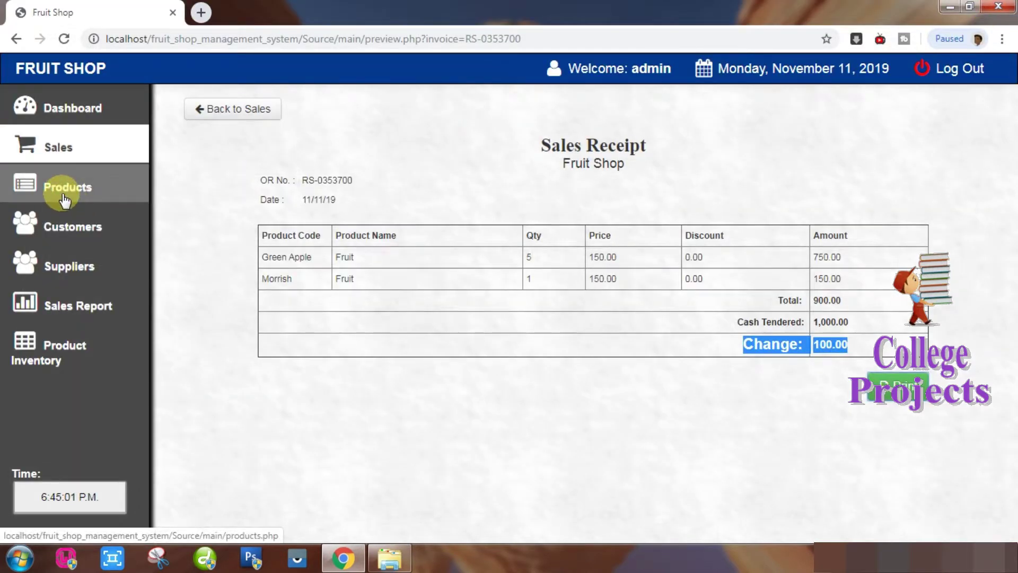
{"action": "left_click", "coordinate": [260, 112]}
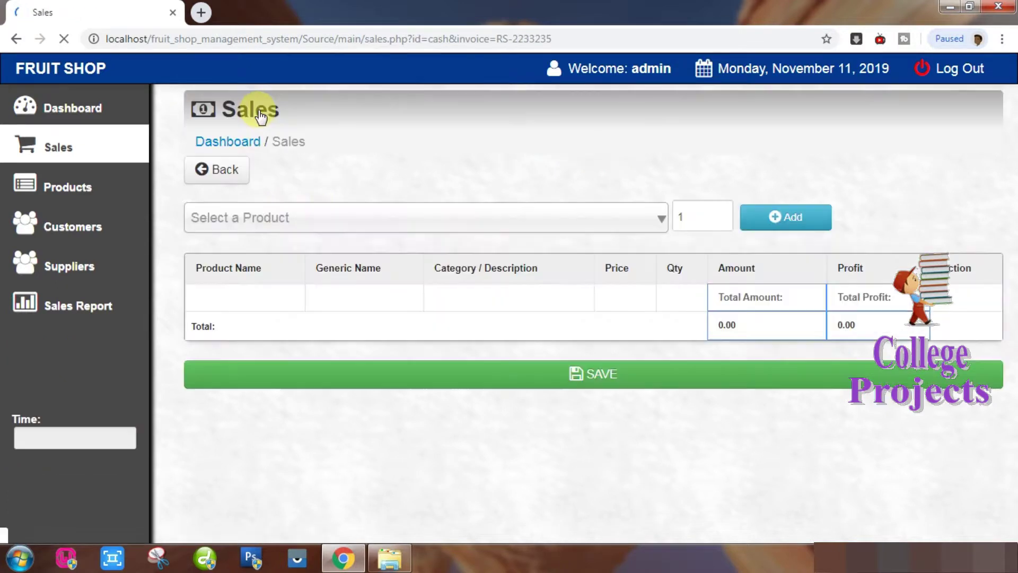
{"action": "left_click", "coordinate": [91, 185]}
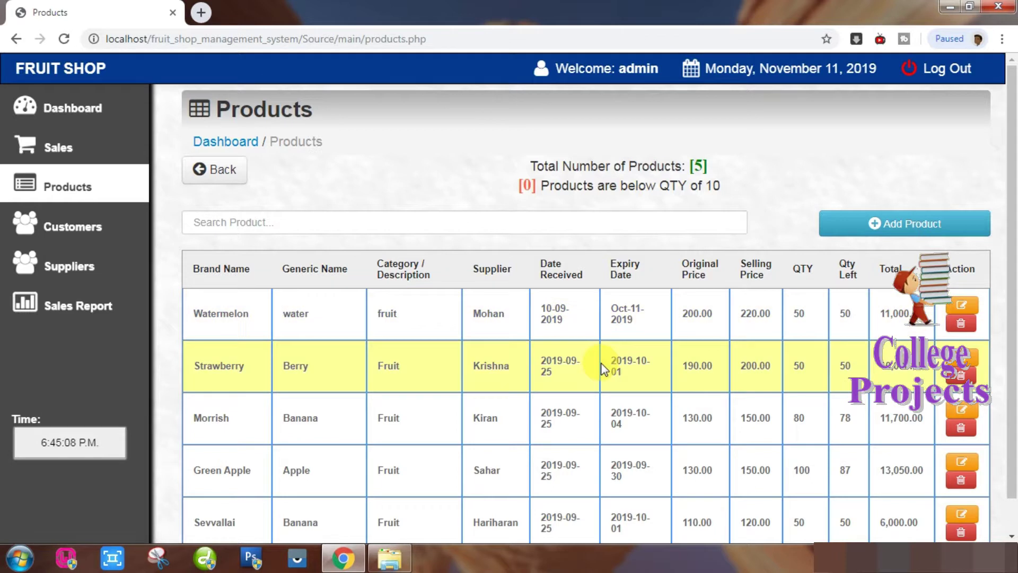
{"action": "left_click_drag", "start_coordinate": [1014, 209], "coordinate": [1014, 171]}
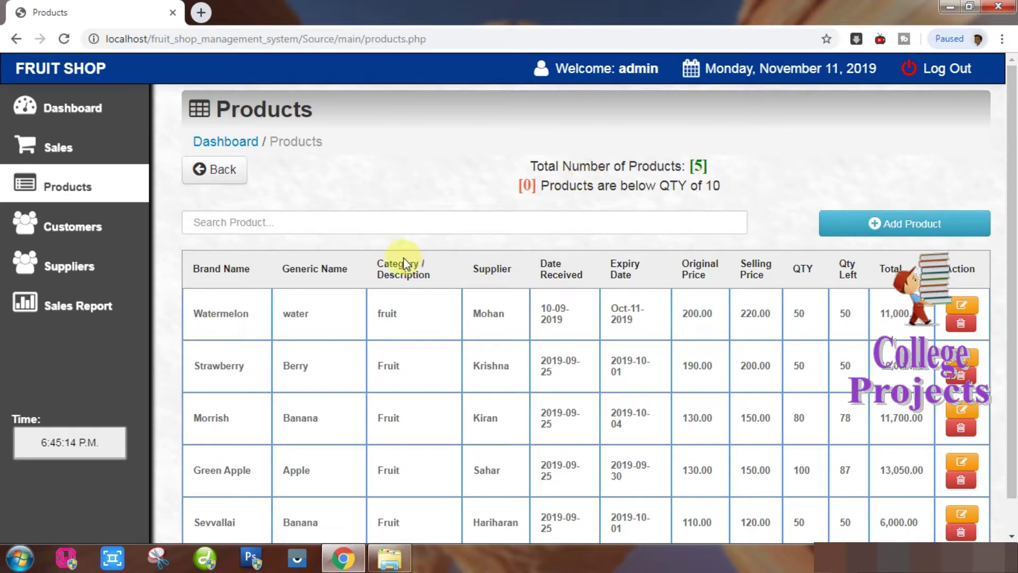
Type 'wat' into Search Product to narrow the list to Watermelon.
{"action": "left_click", "coordinate": [397, 229]}
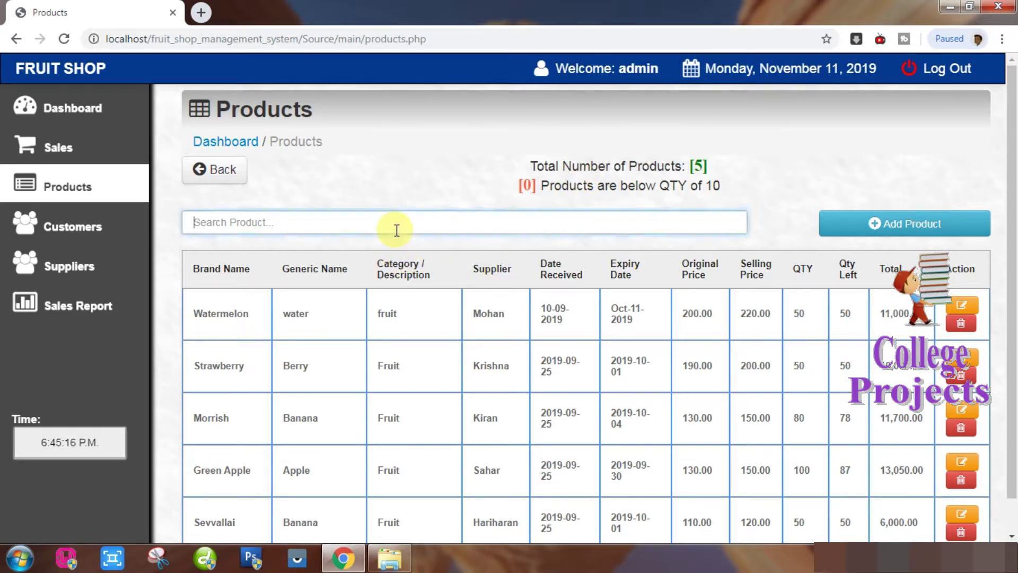
{"action": "type", "text": "water"}
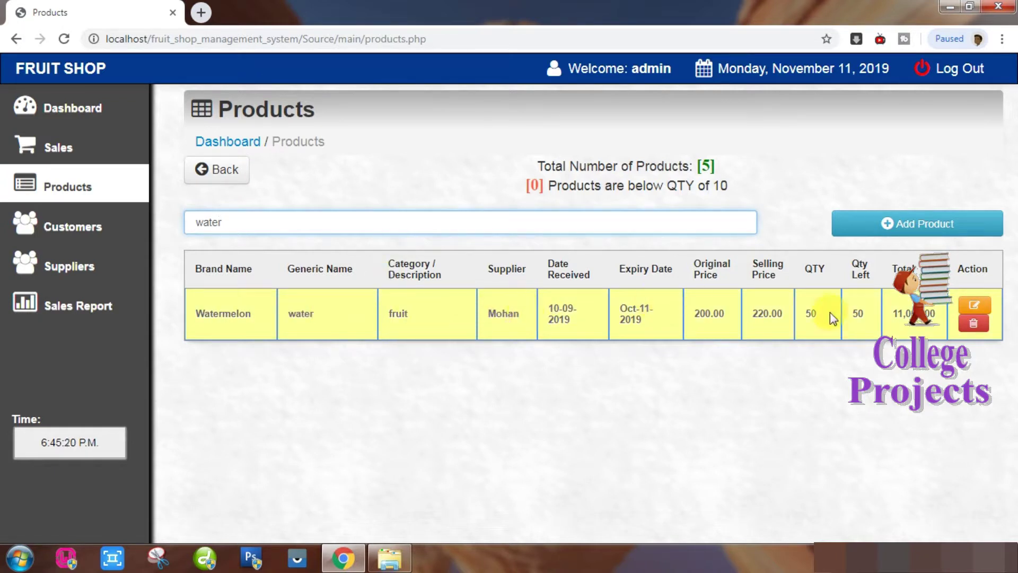
Edit Watermelon: arrival date 01-11-2019, expiry date 23-11-2019, and save the changes.
{"action": "left_click", "coordinate": [974, 307]}
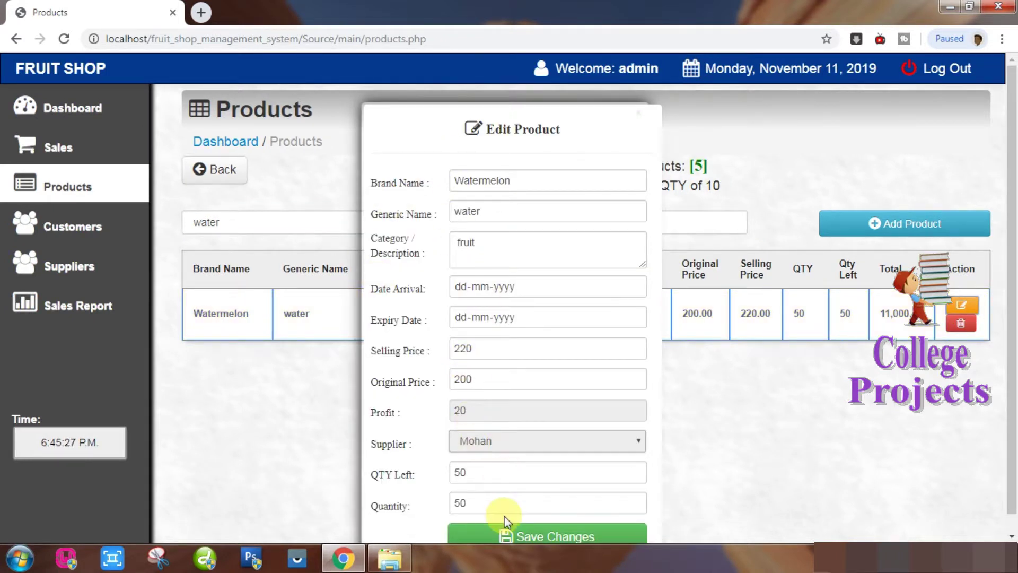
{"action": "scroll", "coordinate": [1012, 188], "scroll_direction": "down", "scroll_amount": 1}
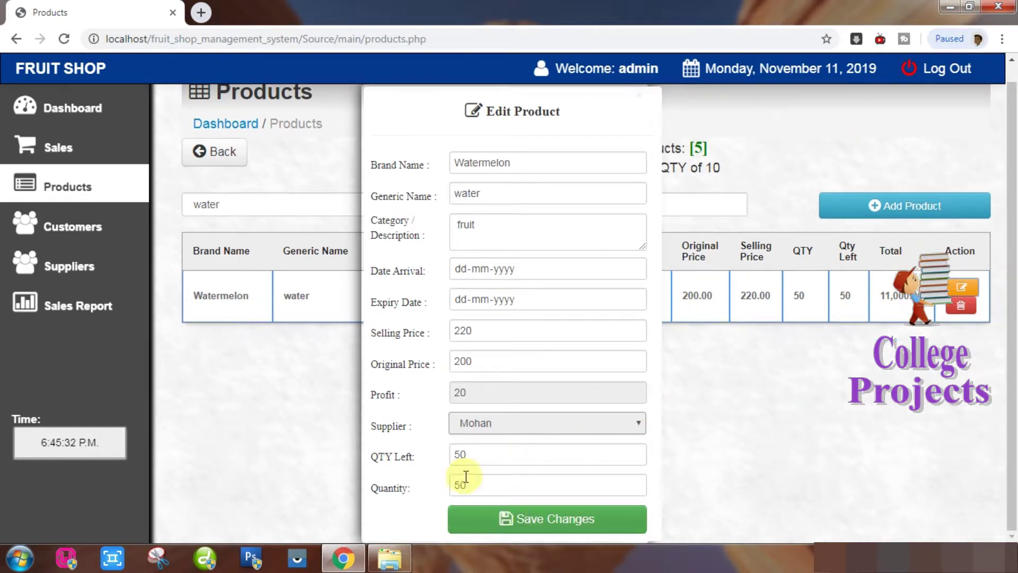
{"action": "left_click", "coordinate": [633, 269]}
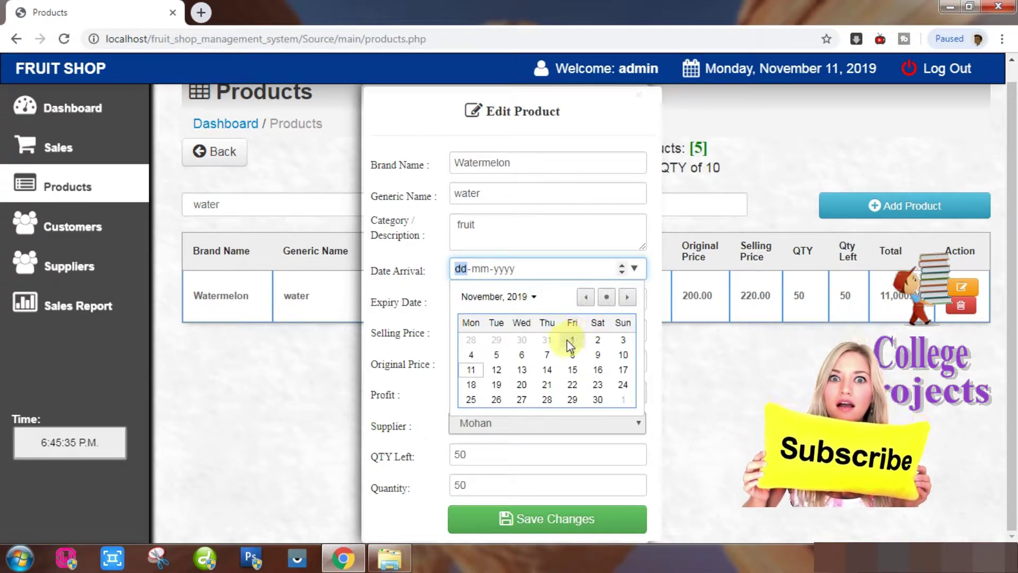
{"action": "left_click", "coordinate": [571, 342]}
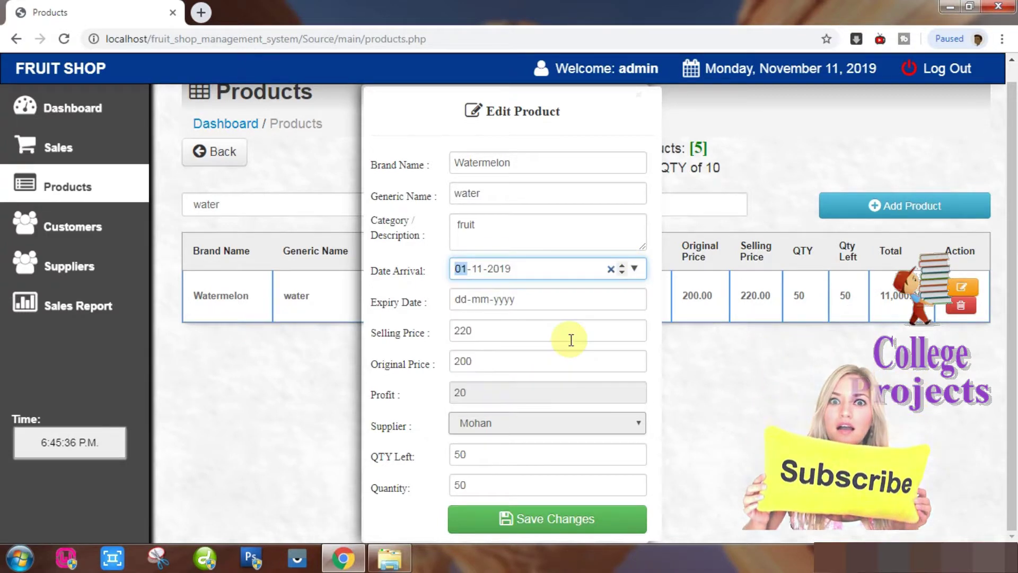
{"action": "left_click", "coordinate": [635, 300]}
{"action": "left_click", "coordinate": [595, 415]}
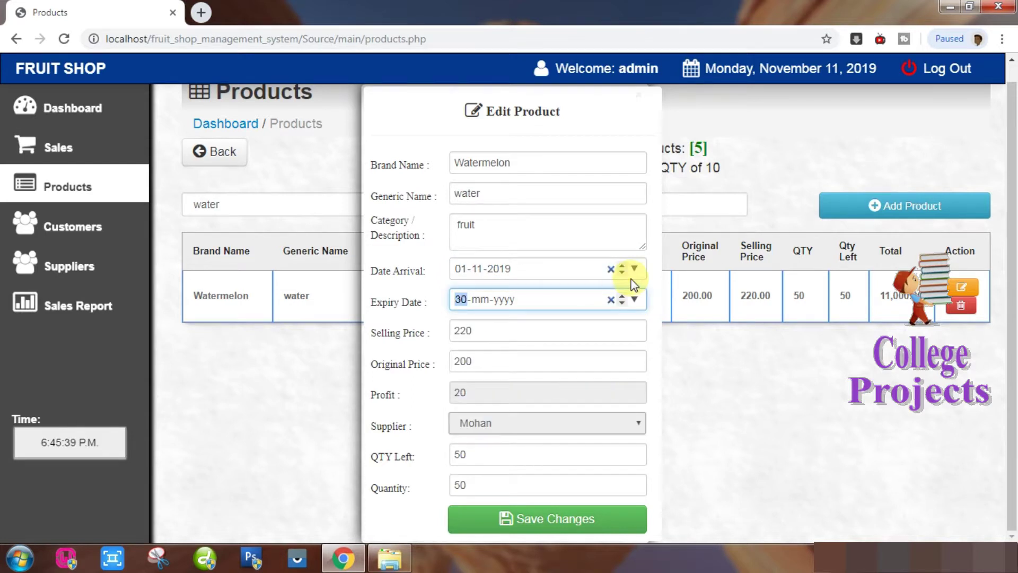
{"action": "left_click", "coordinate": [636, 300]}
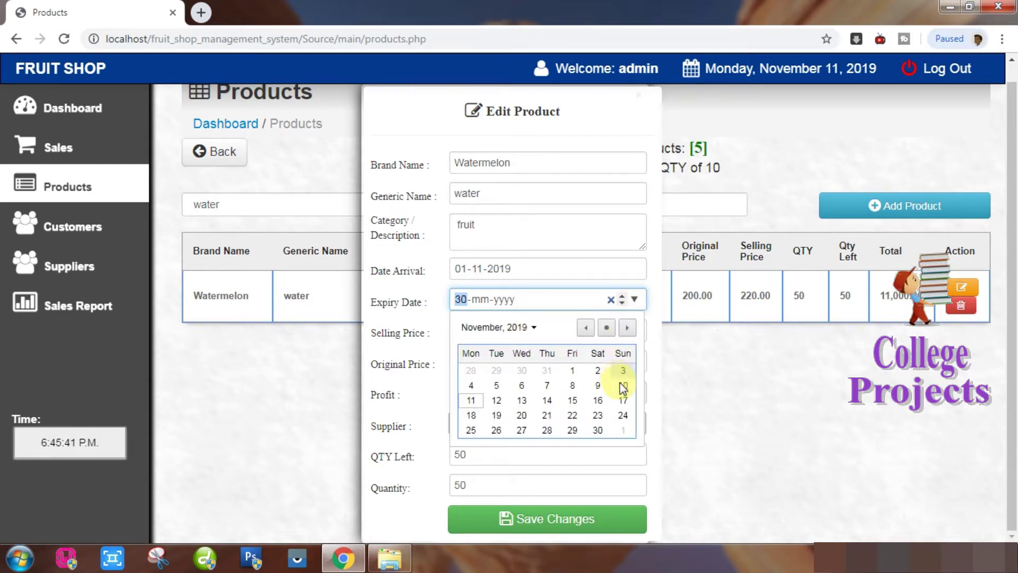
{"action": "left_click", "coordinate": [598, 416]}
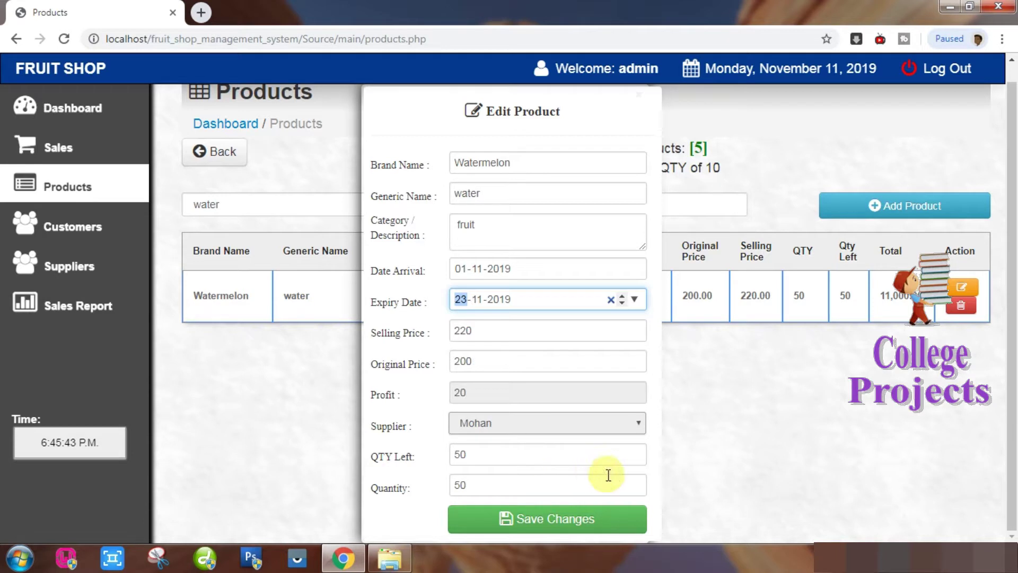
{"action": "left_click", "coordinate": [533, 520]}
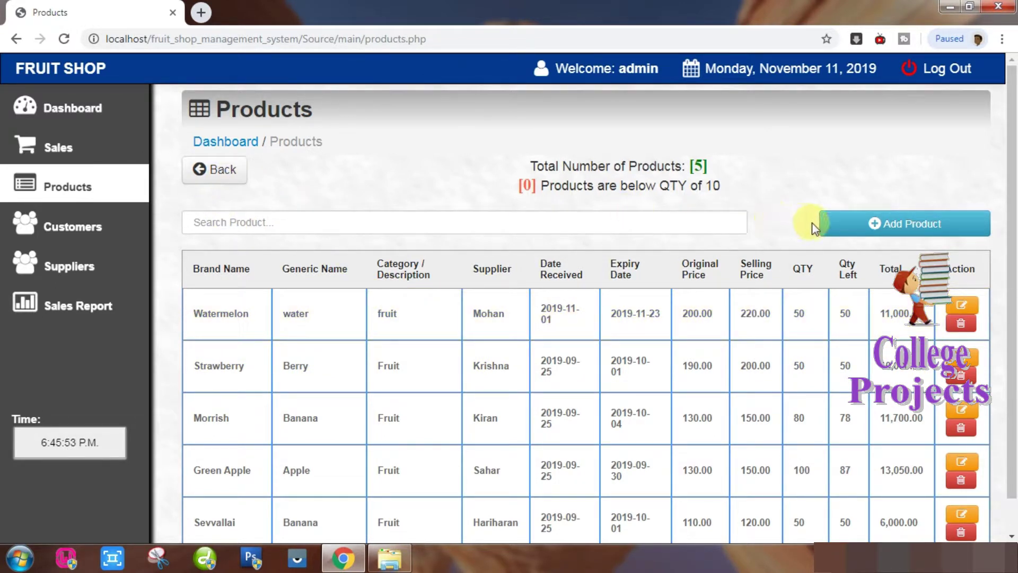
Start a new product with brand Red Banana and generic name Banana.
{"action": "left_click", "coordinate": [716, 231]}
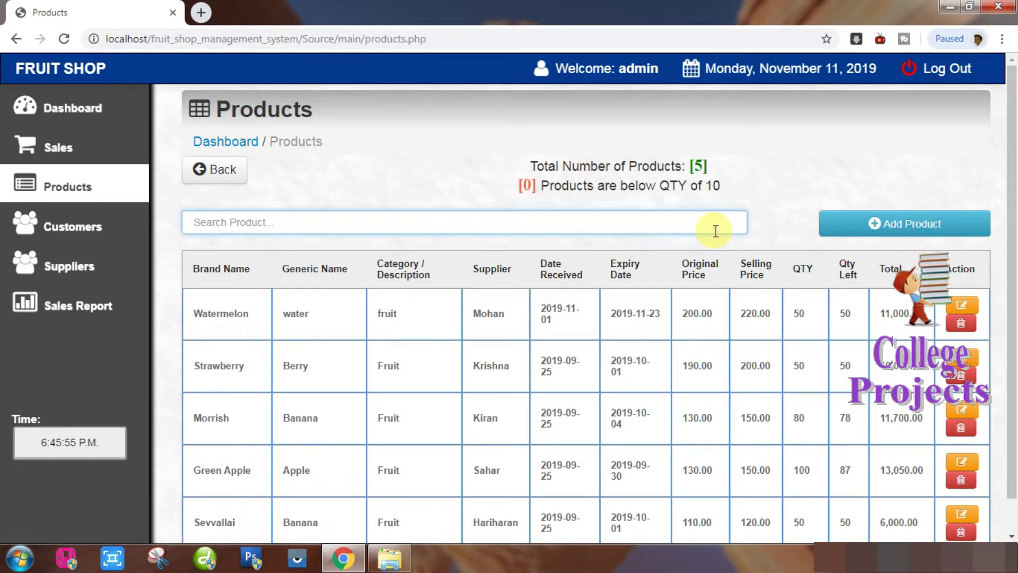
{"action": "left_click", "coordinate": [901, 224]}
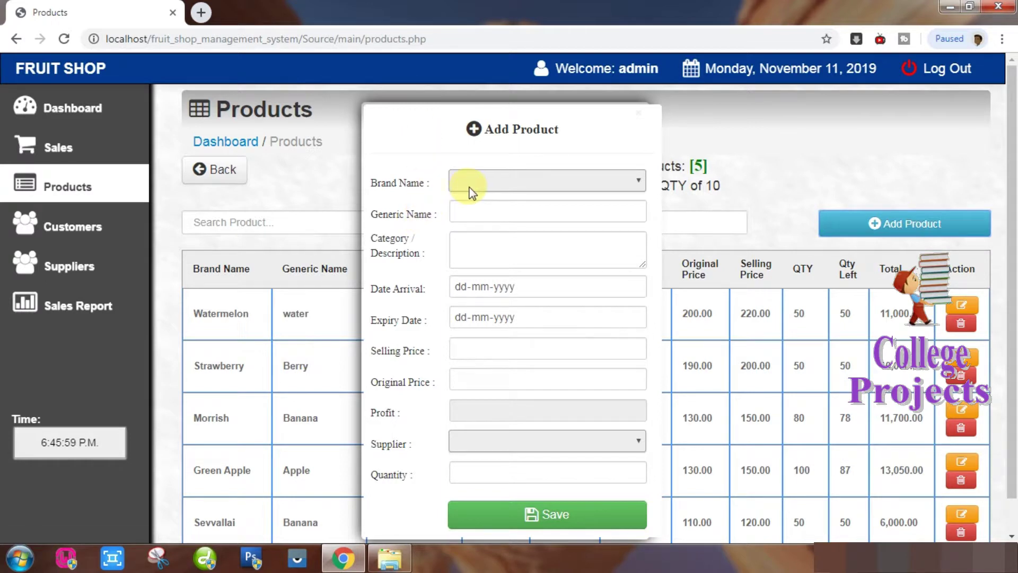
{"action": "left_click", "coordinate": [469, 187]}
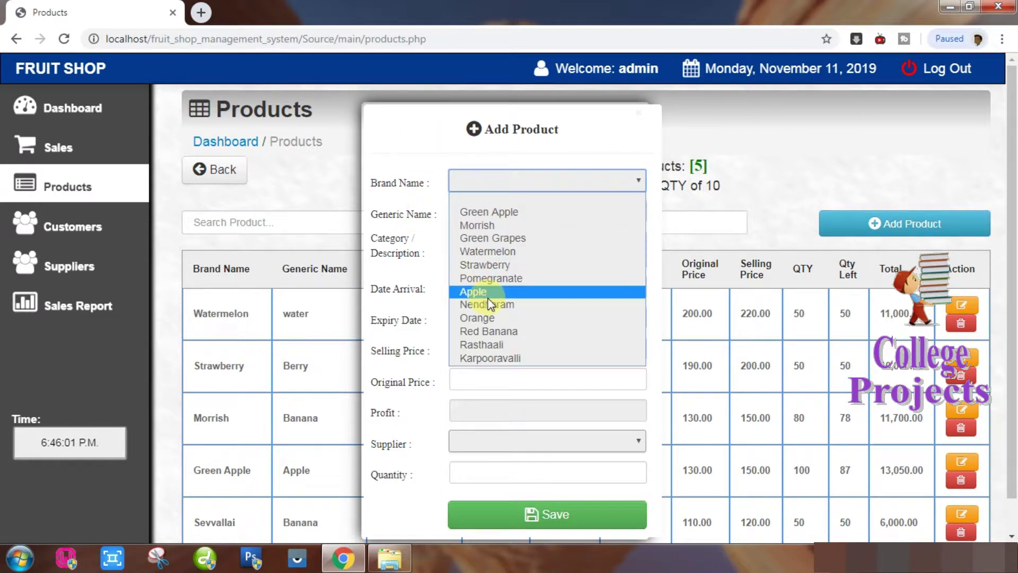
{"action": "left_click", "coordinate": [520, 332]}
{"action": "left_click", "coordinate": [498, 202]}
{"action": "type", "text": "Ba"}
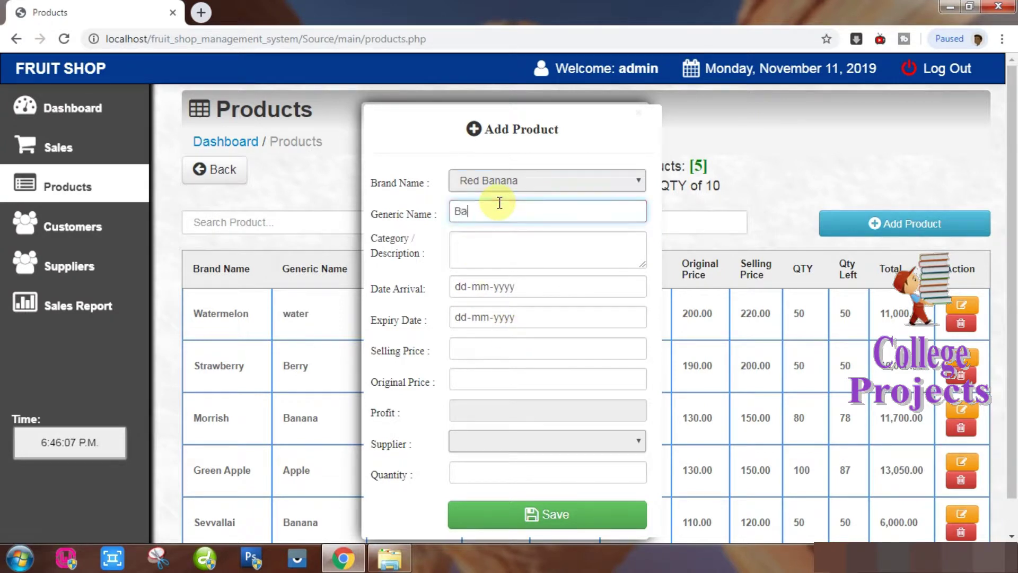
{"action": "type", "text": "nana"}
{"action": "key", "text": "Tab"}
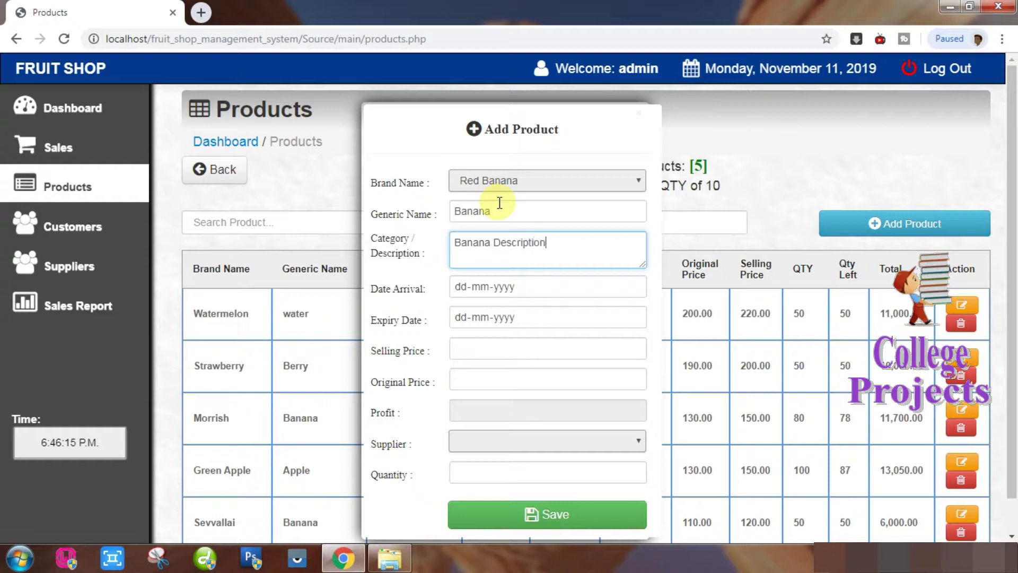
Set the new product's arrival date to 11-11-2019.
{"action": "left_click", "coordinate": [633, 286]}
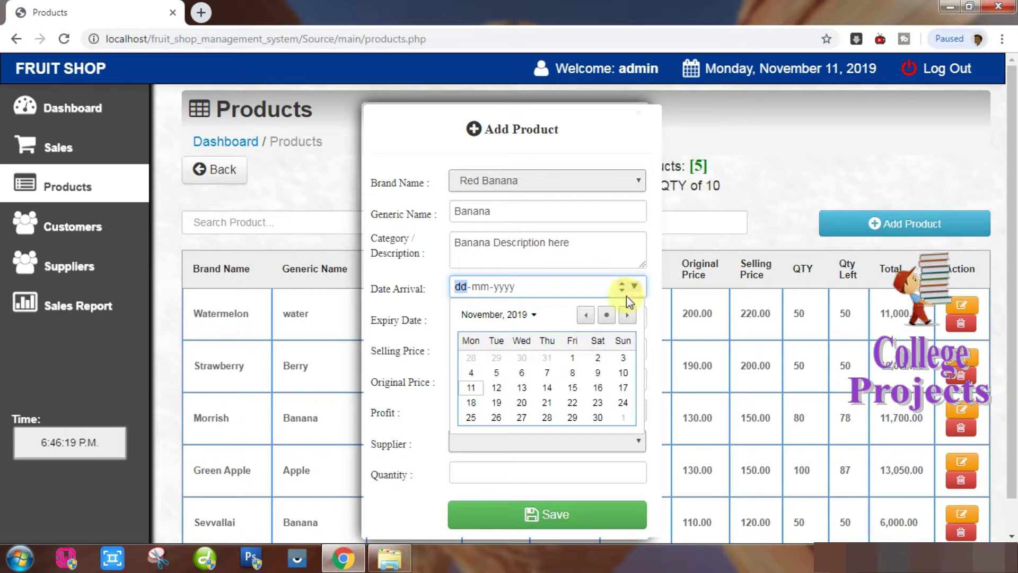
{"action": "left_click", "coordinate": [471, 388]}
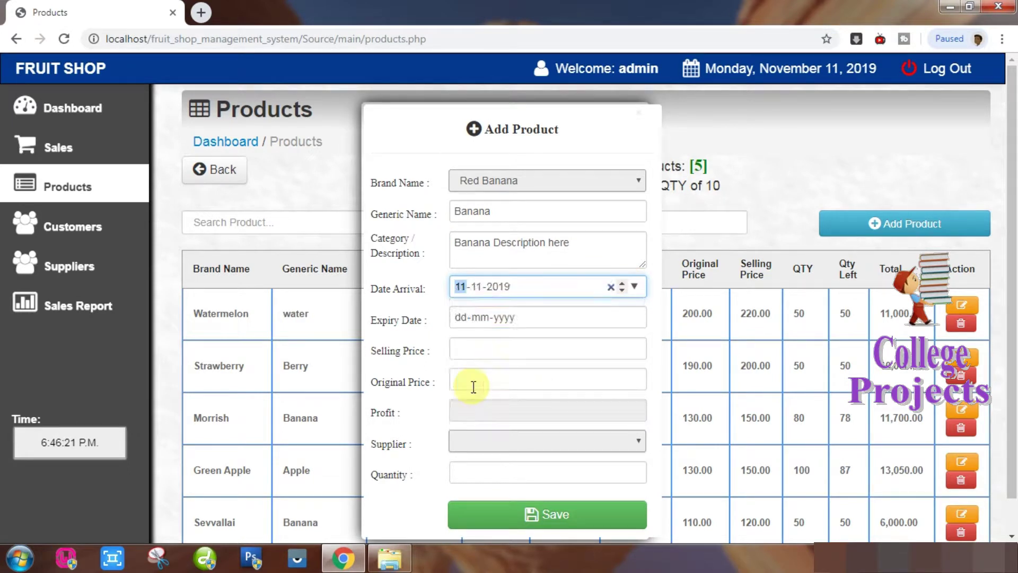
{"action": "left_click", "coordinate": [636, 318]}
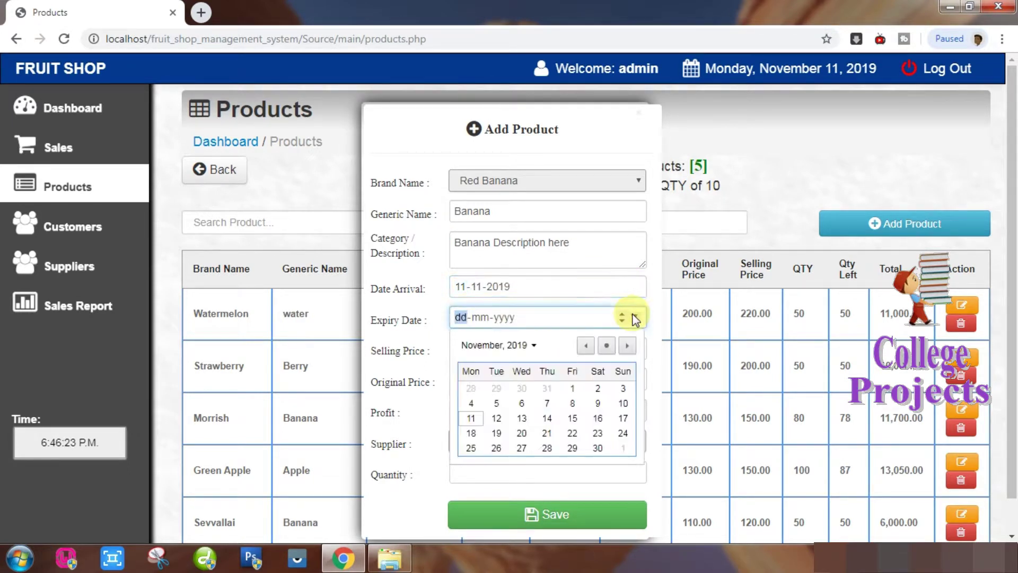
Set the expiry date to 16-11-2019, selling price 15 and original price 9.
{"action": "left_click", "coordinate": [600, 419]}
{"action": "left_click", "coordinate": [467, 354]}
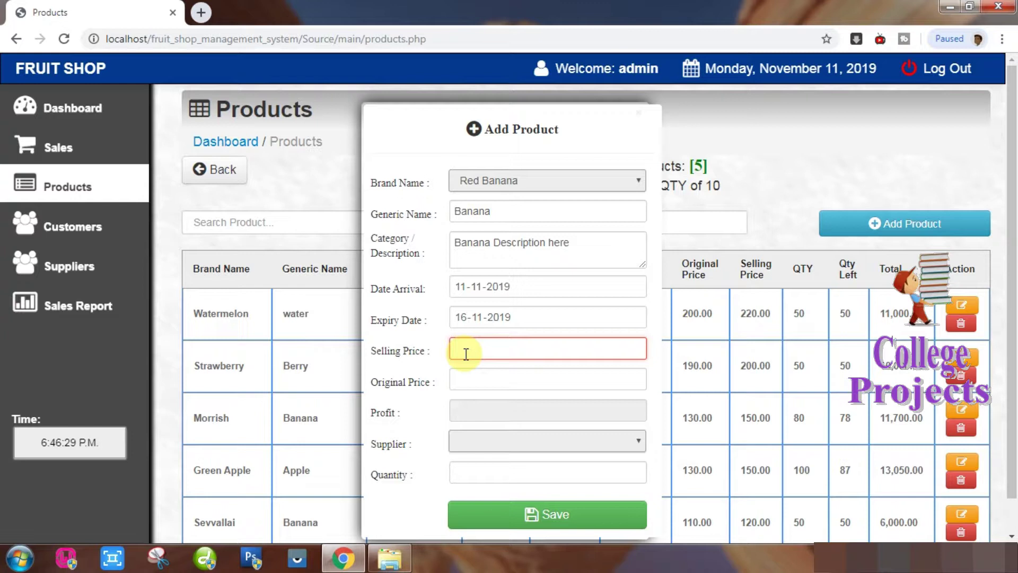
{"action": "type", "text": "15"}
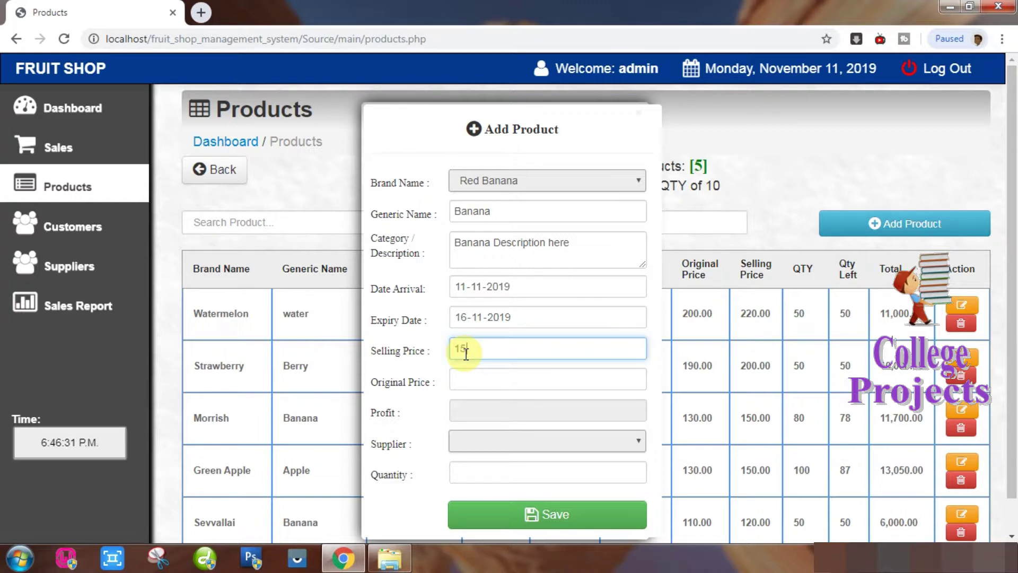
{"action": "left_click", "coordinate": [472, 380]}
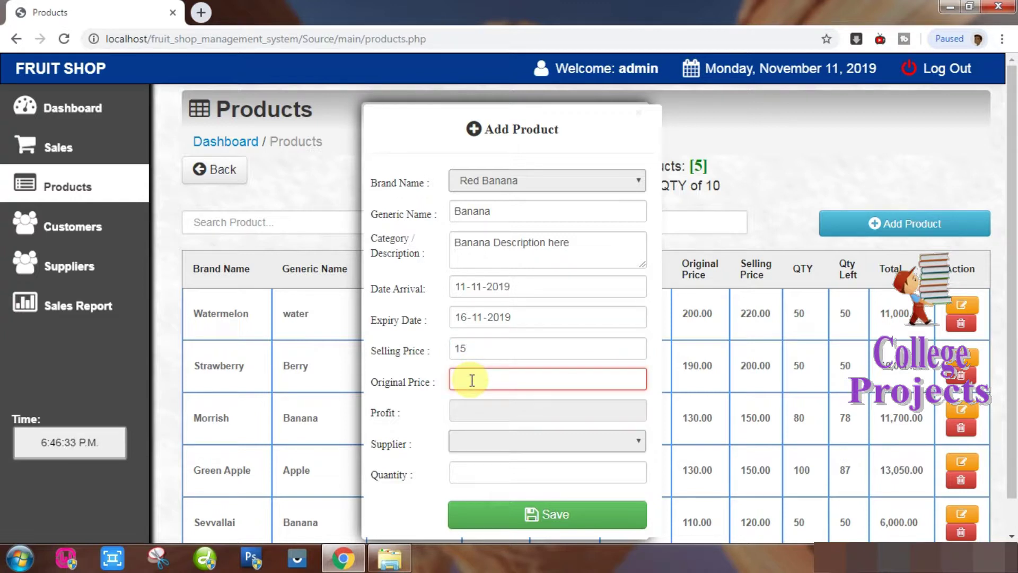
{"action": "type", "text": "8"}
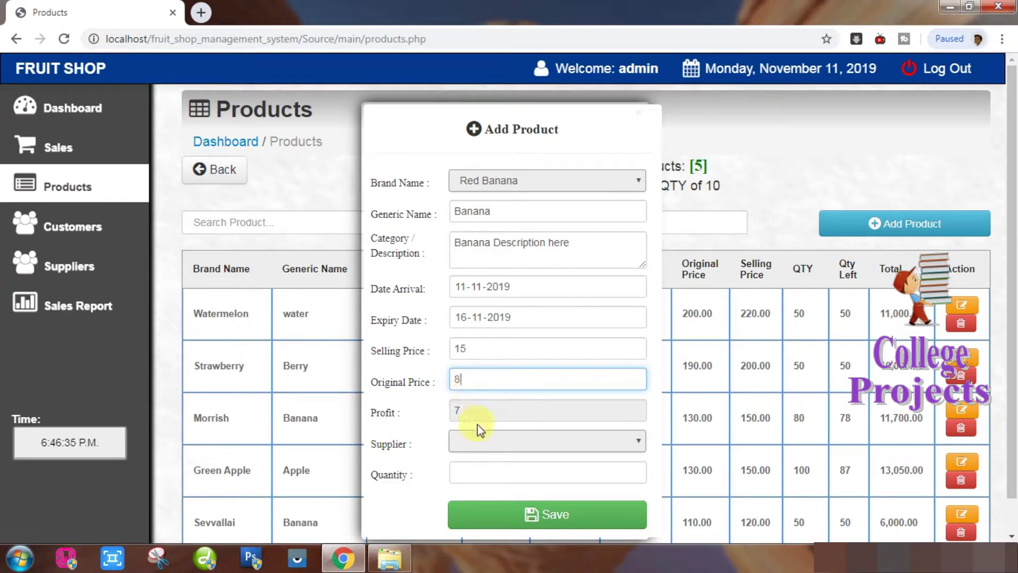
{"action": "key", "text": "BackSpace"}
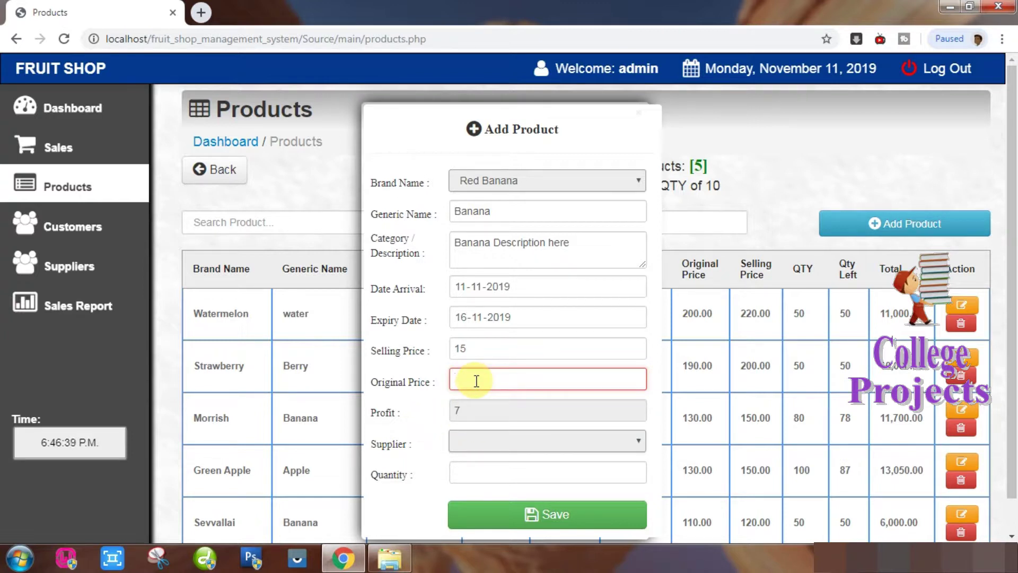
{"action": "type", "text": "9"}
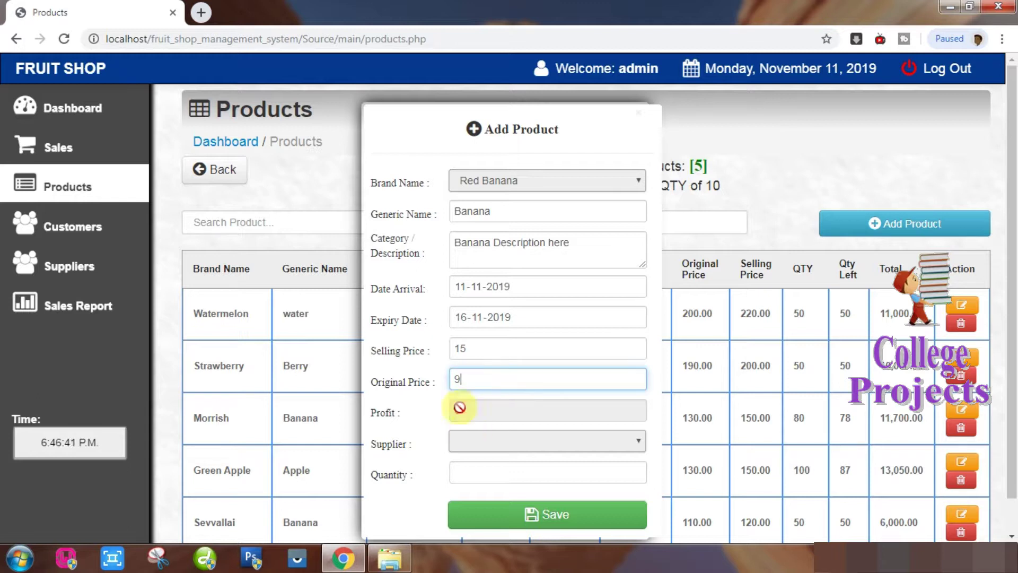
Choose the product's supplier, enter quantity 100 and save the Red Banana product.
{"action": "left_click", "coordinate": [465, 446]}
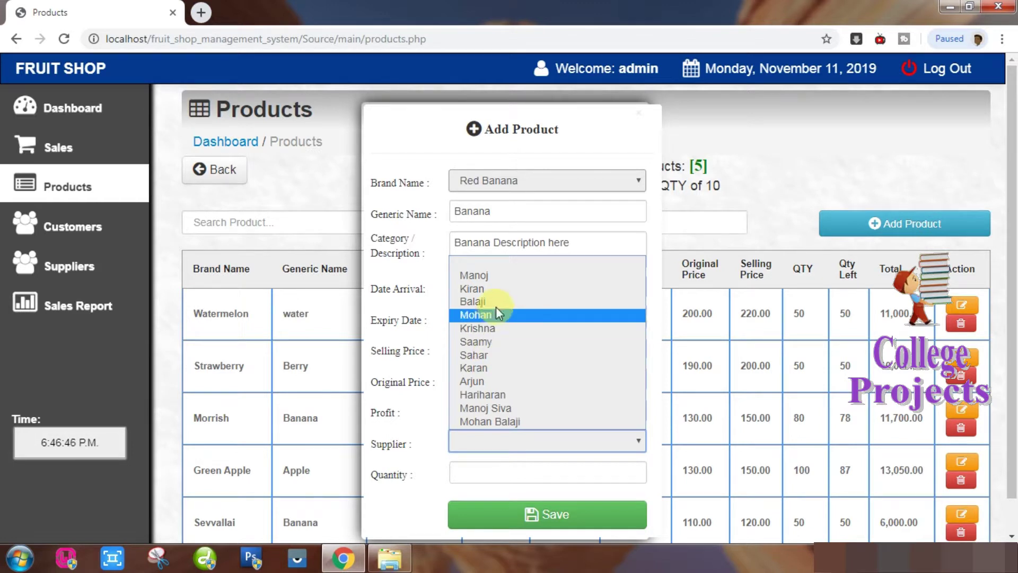
{"action": "left_click", "coordinate": [494, 395]}
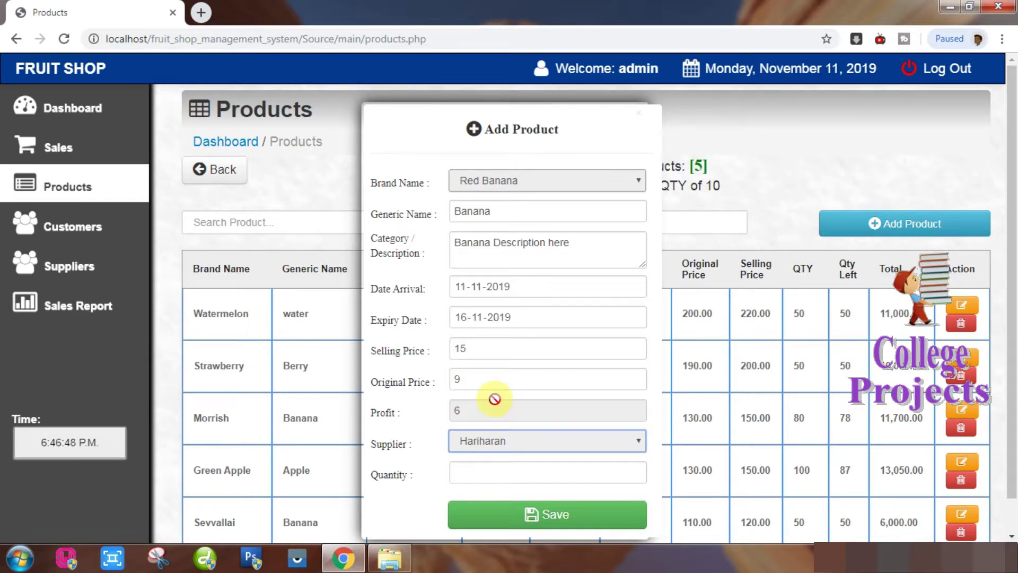
{"action": "left_click", "coordinate": [478, 476]}
{"action": "type", "text": "100"}
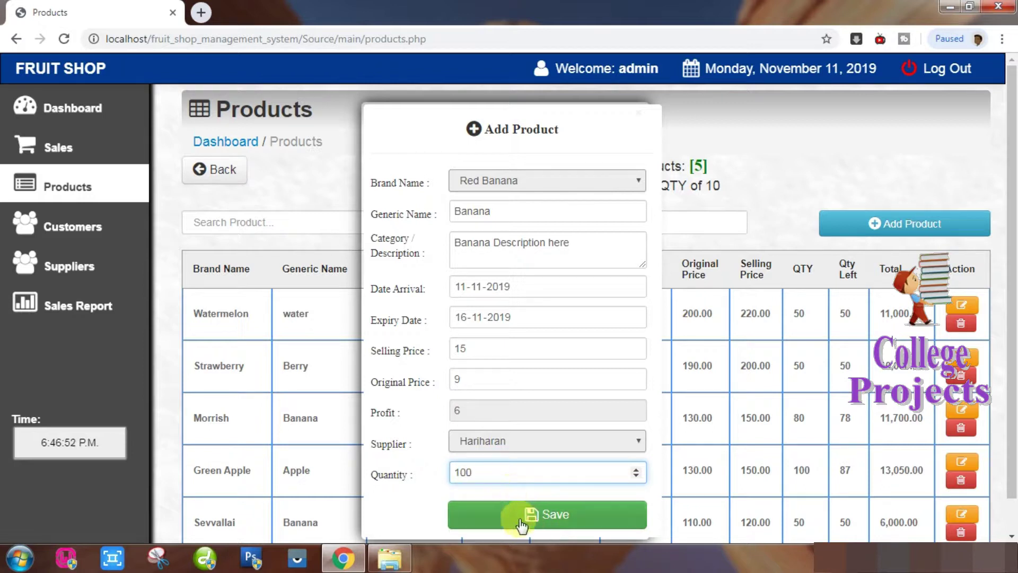
{"action": "left_click", "coordinate": [538, 517]}
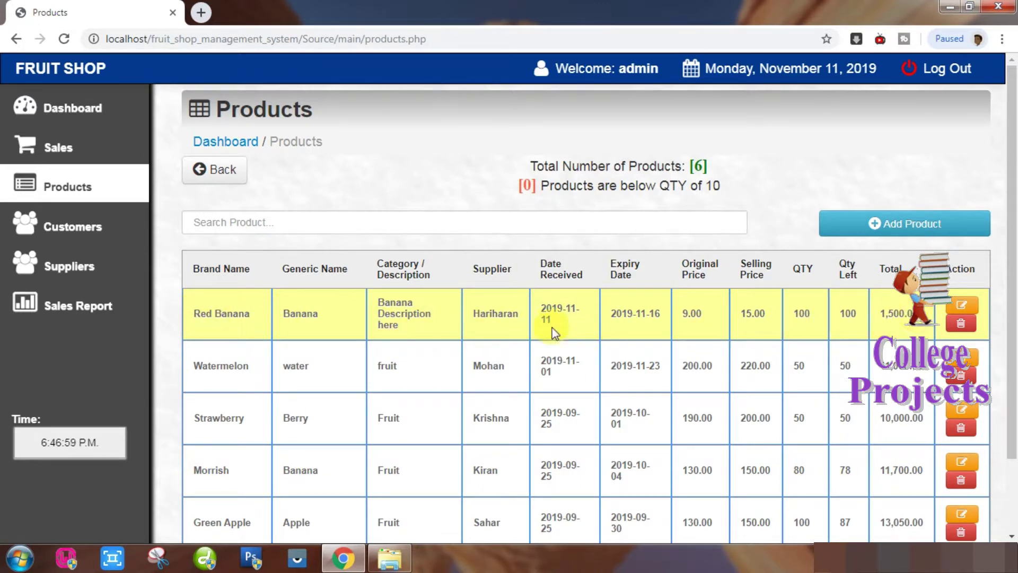
Start a new customer on the Customers page, entering the customer ID and full name.
{"action": "left_click", "coordinate": [100, 232]}
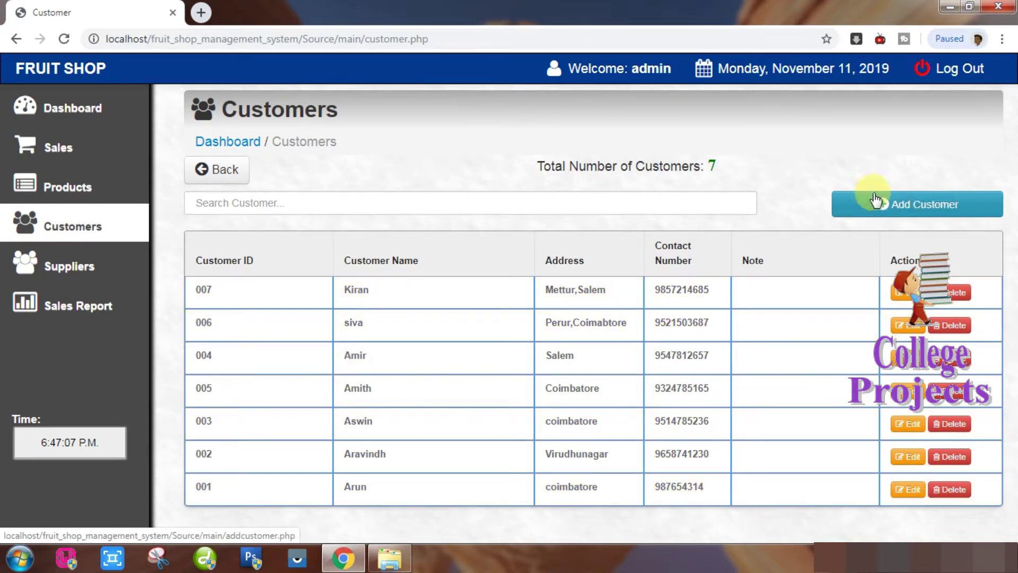
{"action": "left_click", "coordinate": [907, 202]}
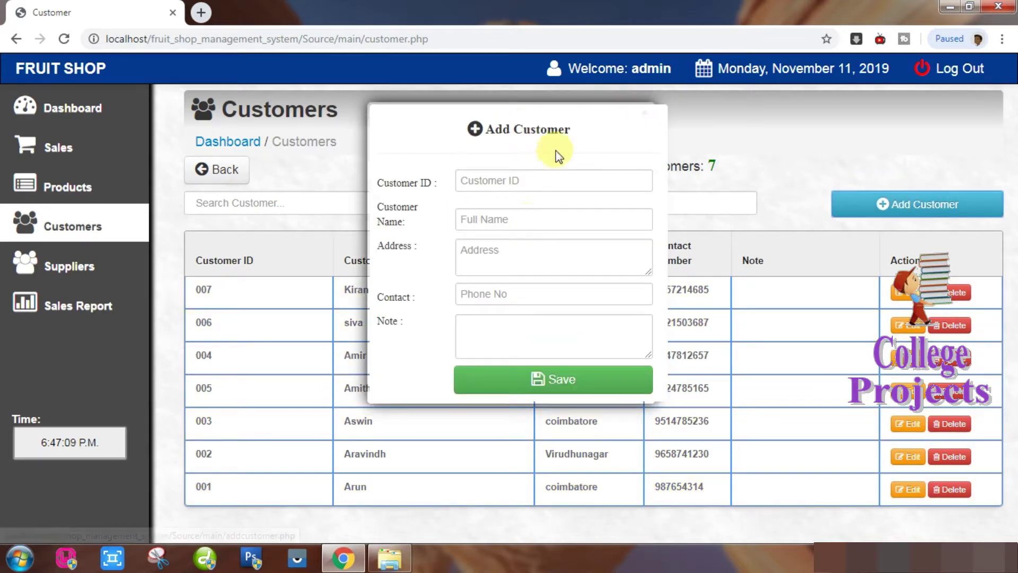
{"action": "left_click", "coordinate": [516, 177]}
{"action": "type", "text": "008"}
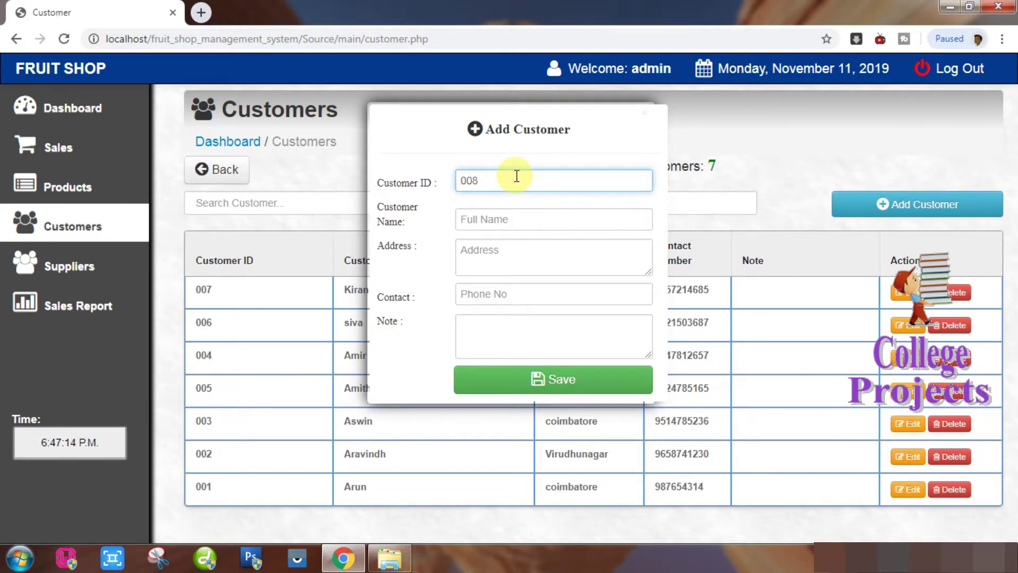
{"action": "key", "text": "Tab"}
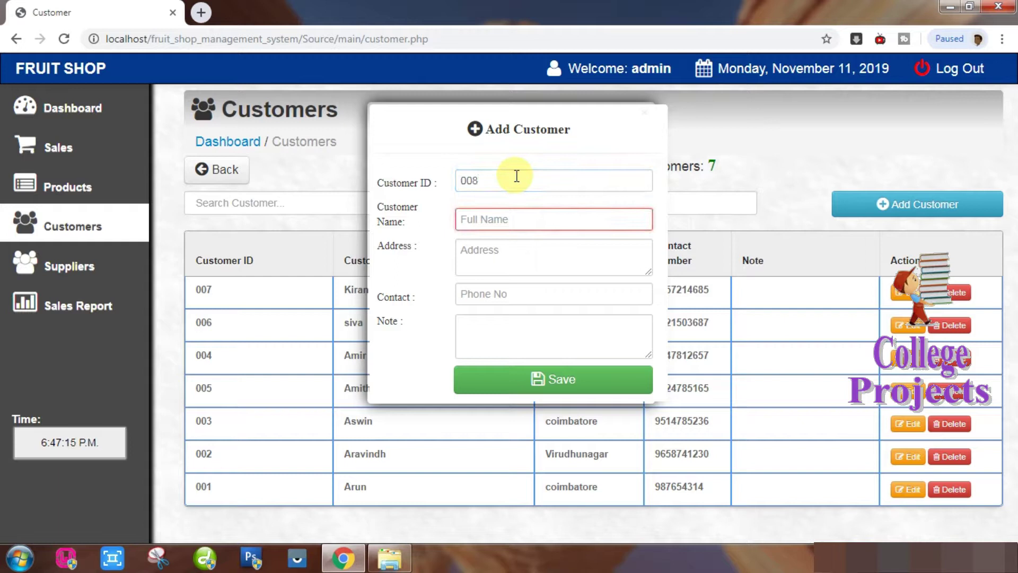
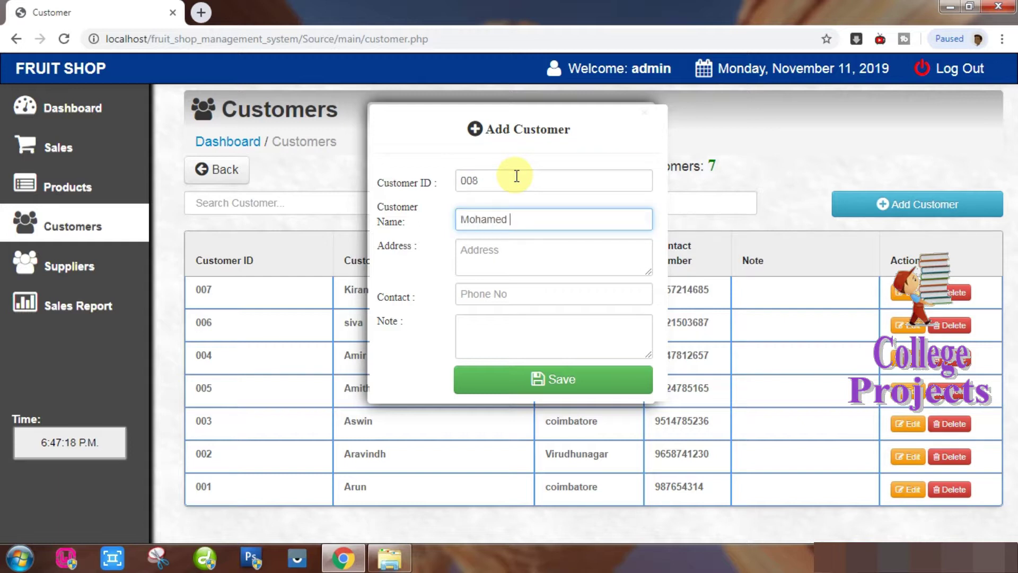
Fill in the customer's address and contact number, then save the customer.
{"action": "key", "text": "Tab"}
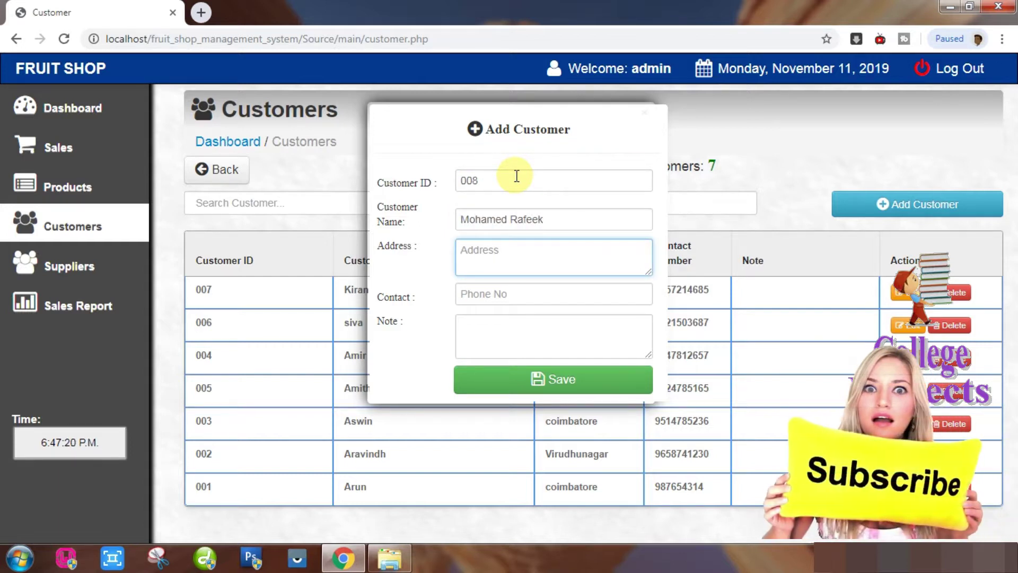
{"action": "type", "text": "Palani"}
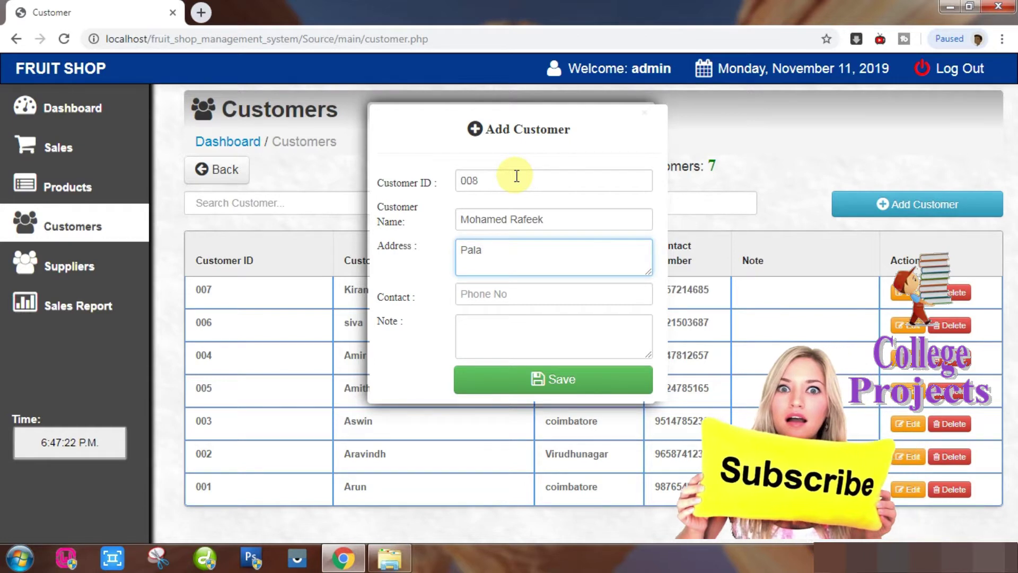
{"action": "key", "text": "Tab"}
{"action": "type", "text": "9"}
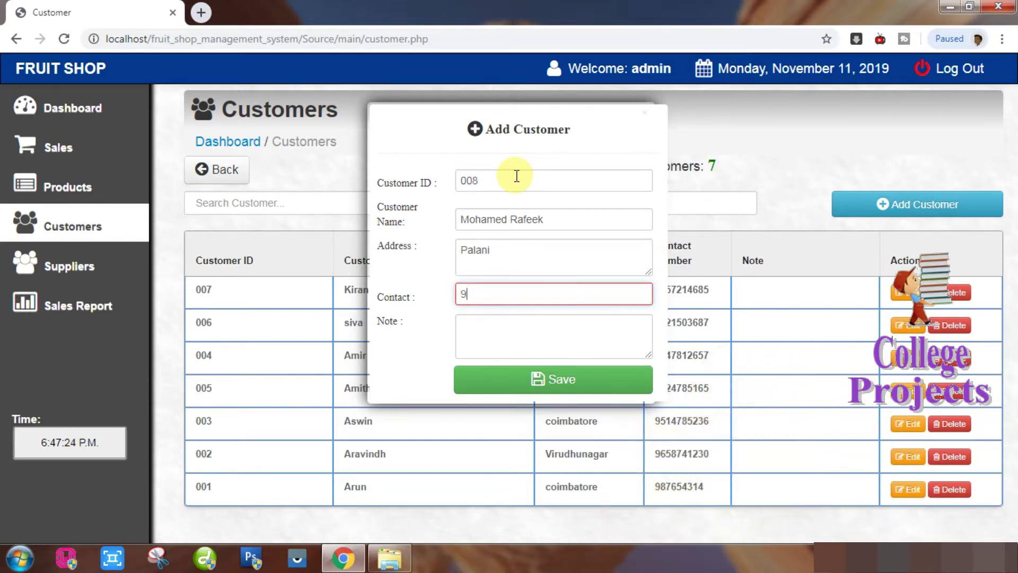
{"action": "type", "text": "876543210"}
{"action": "key", "text": "Tab"}
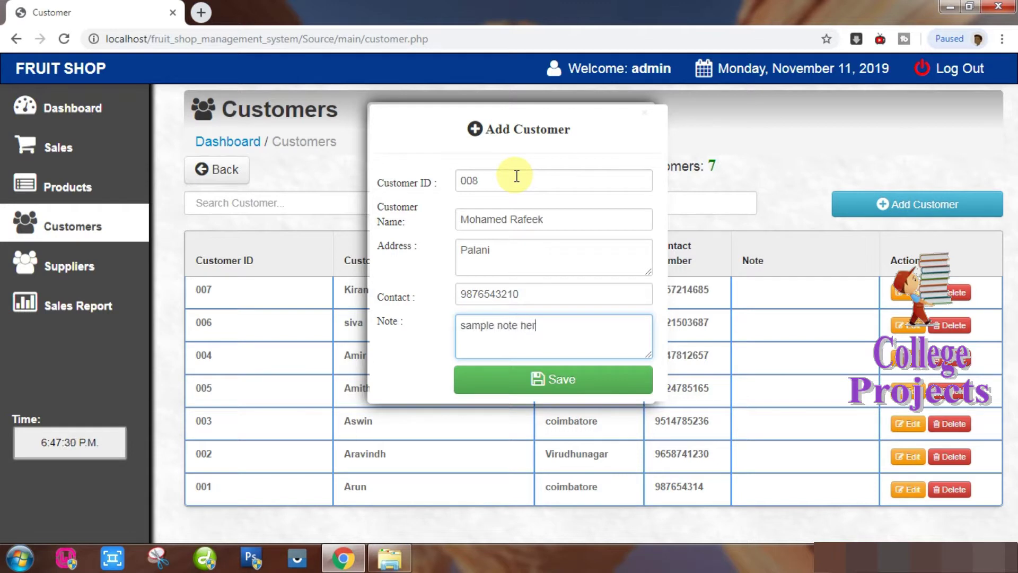
{"action": "left_click", "coordinate": [555, 382]}
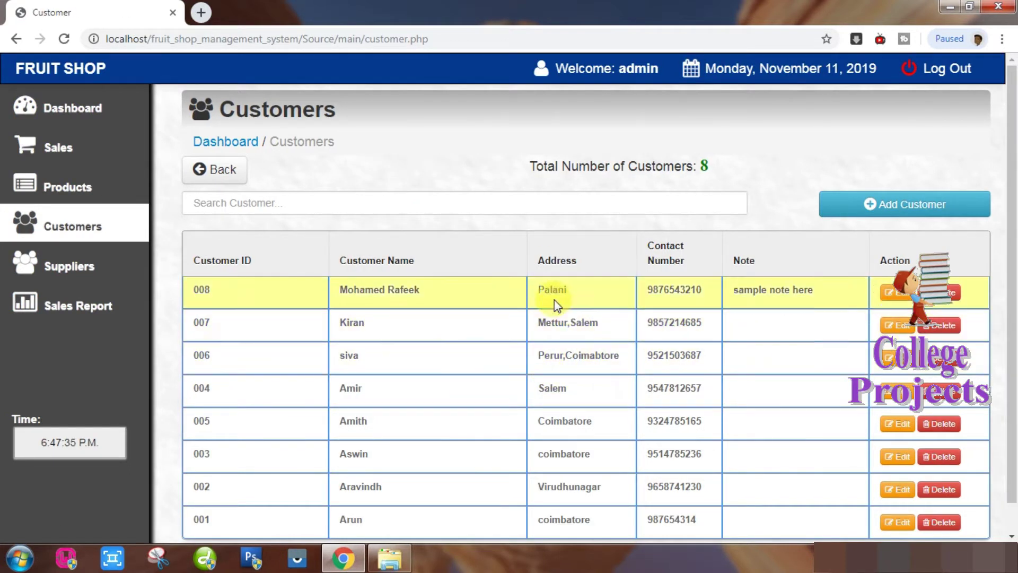
Search 'moha', clear the search, then delete and confirm removing the second customer row.
{"action": "left_click", "coordinate": [390, 206]}
{"action": "type", "text": "moha"}
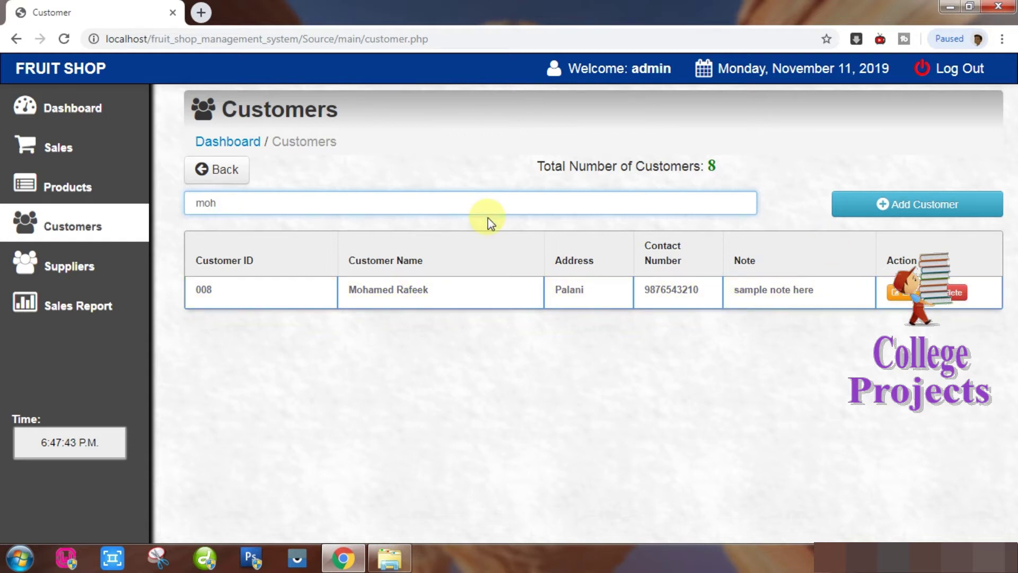
{"action": "key", "text": "BackSpace"}
{"action": "key", "text": "BackSpace"}
{"action": "key", "text": "BackSpace"}
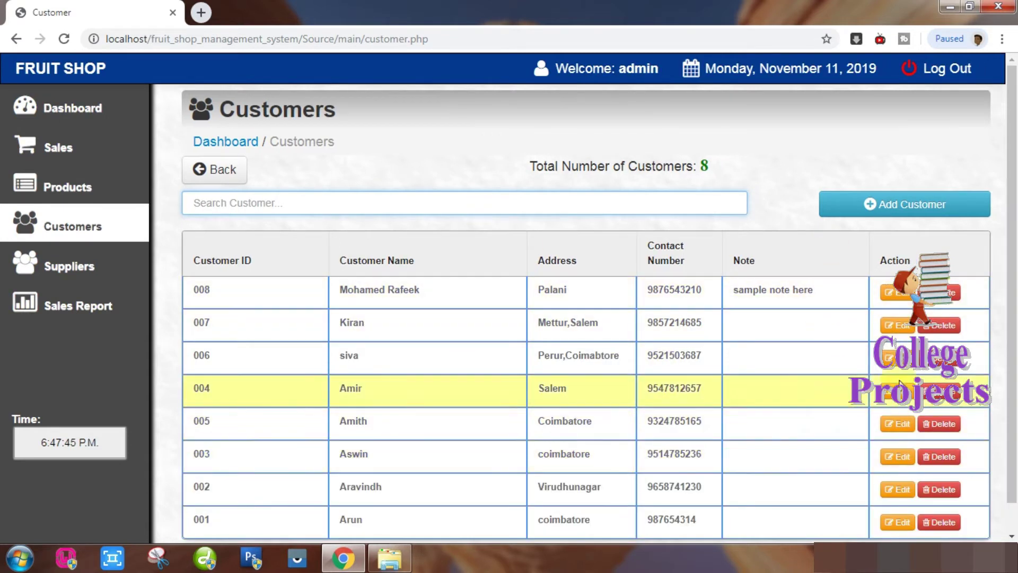
{"action": "left_click", "coordinate": [942, 326]}
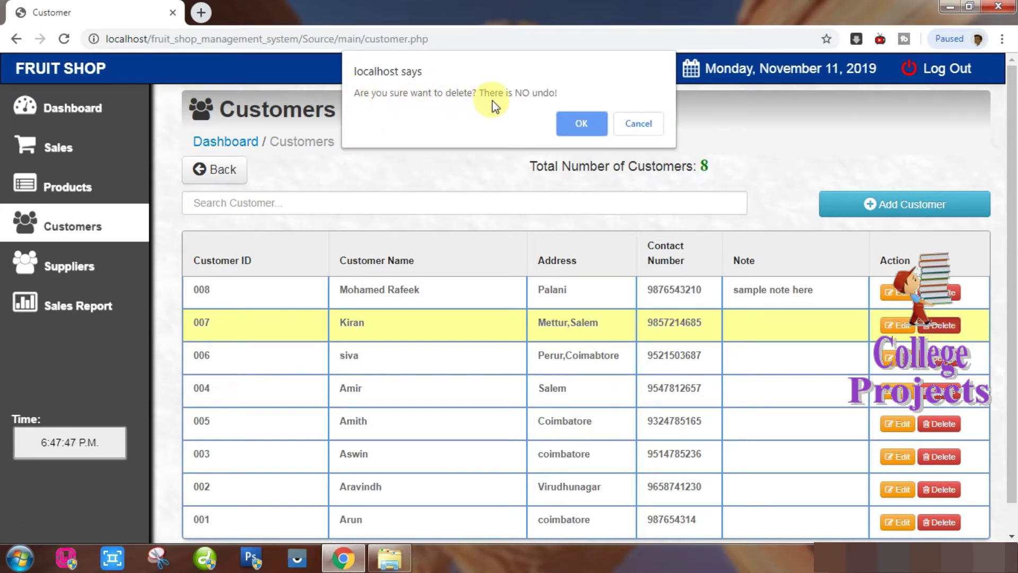
{"action": "left_click", "coordinate": [583, 125]}
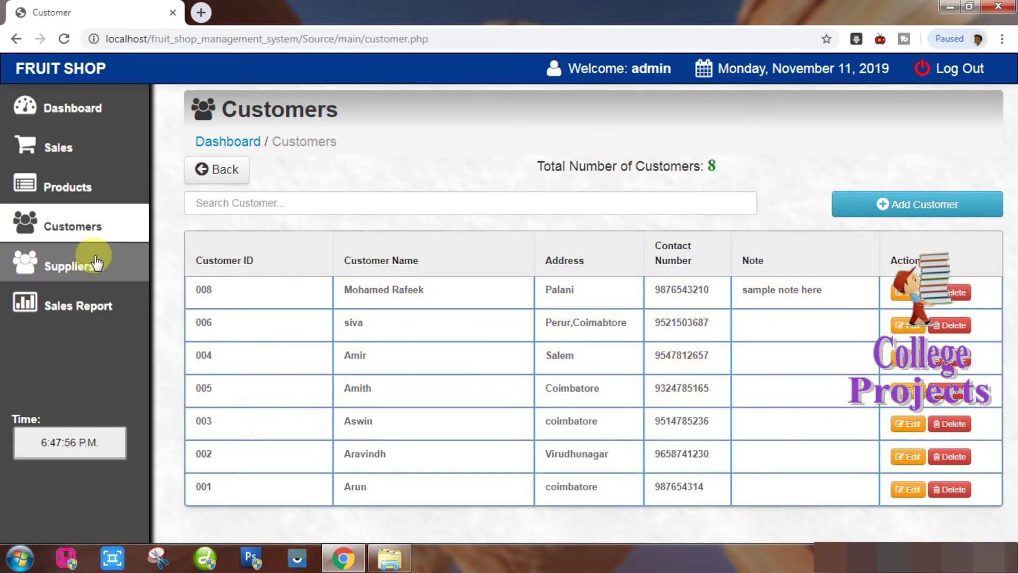
On the Suppliers page, search 'arju' and then clear the search.
{"action": "left_click", "coordinate": [73, 268]}
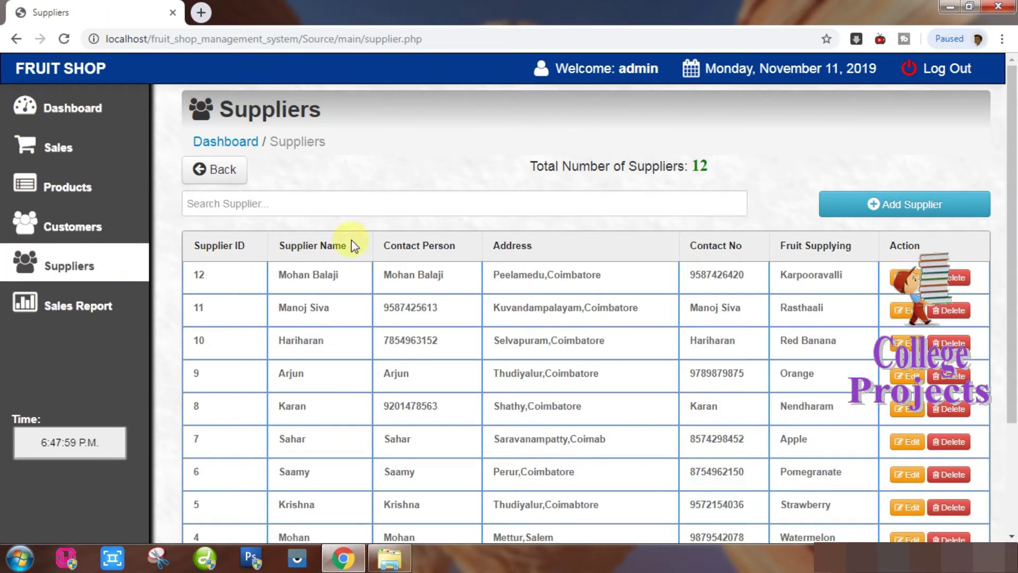
{"action": "left_click", "coordinate": [684, 209]}
{"action": "type", "text": "arju"}
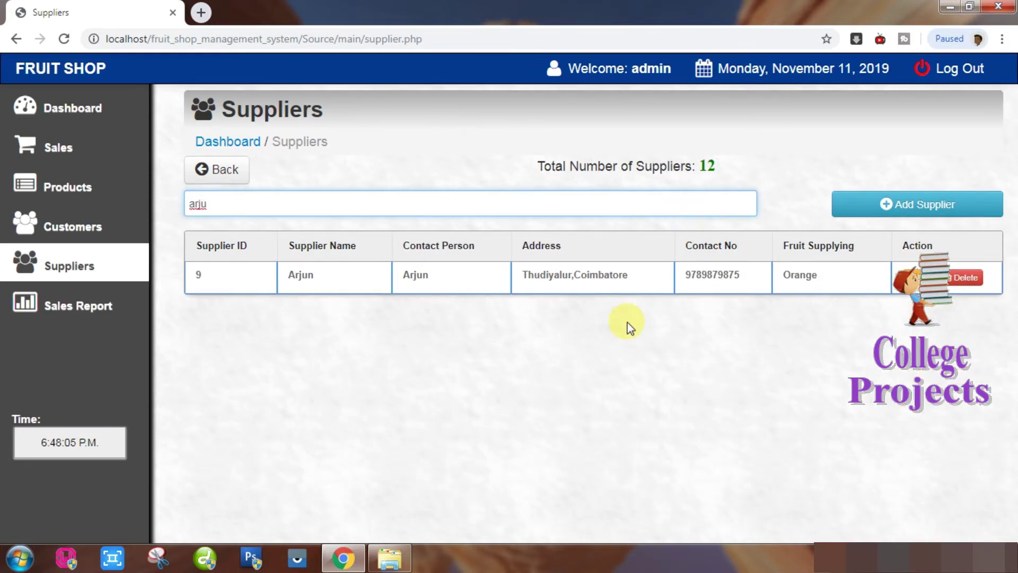
{"action": "key", "text": "BackSpace"}
{"action": "key", "text": "BackSpace"}
{"action": "key", "text": "BackSpace"}
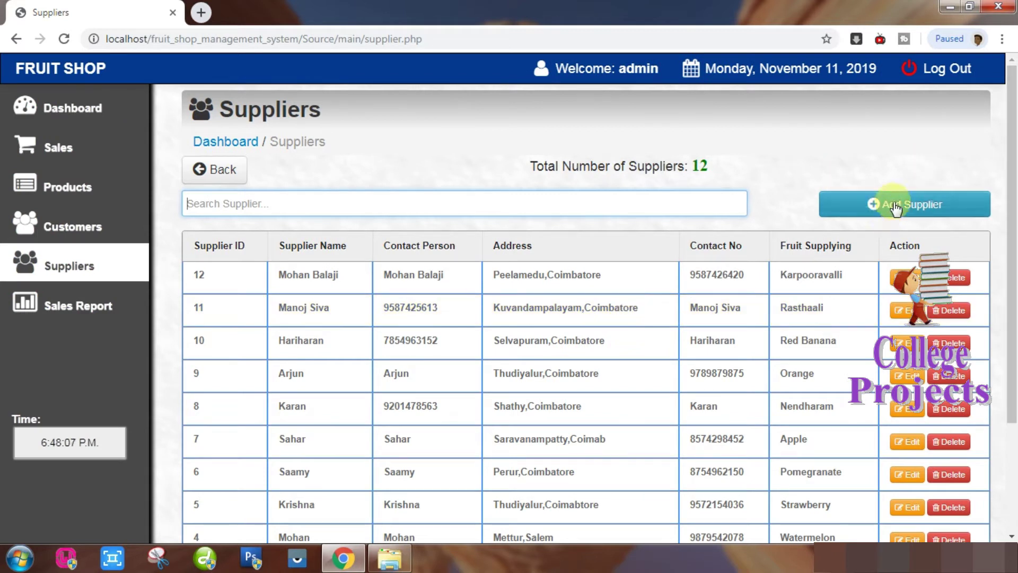
Add a new Banana supplier with name, address and contact details, and save it.
{"action": "left_click", "coordinate": [903, 201]}
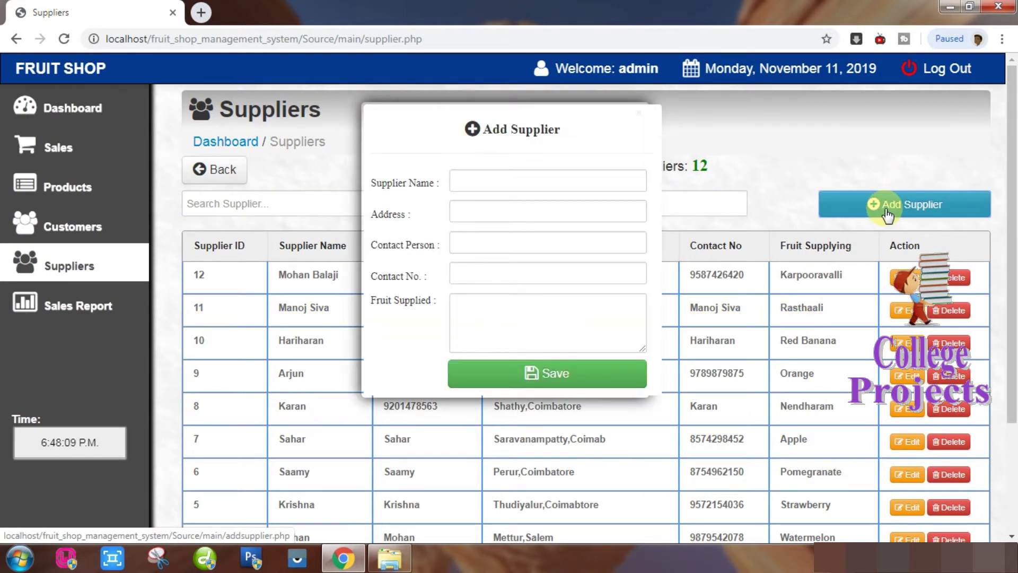
{"action": "left_click", "coordinate": [483, 182]}
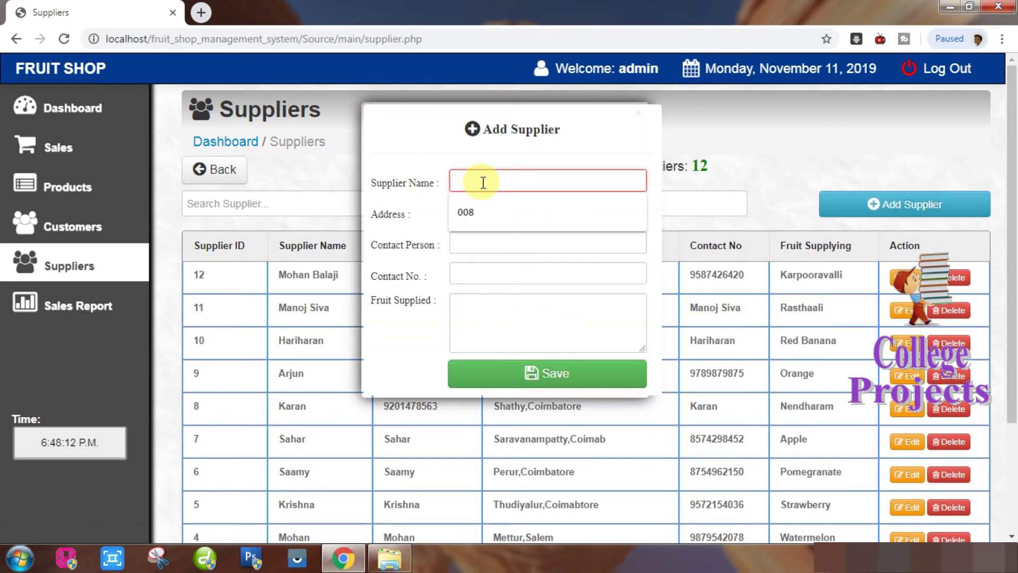
{"action": "type", "text": "Rabeek"}
{"action": "key", "text": "Tab"}
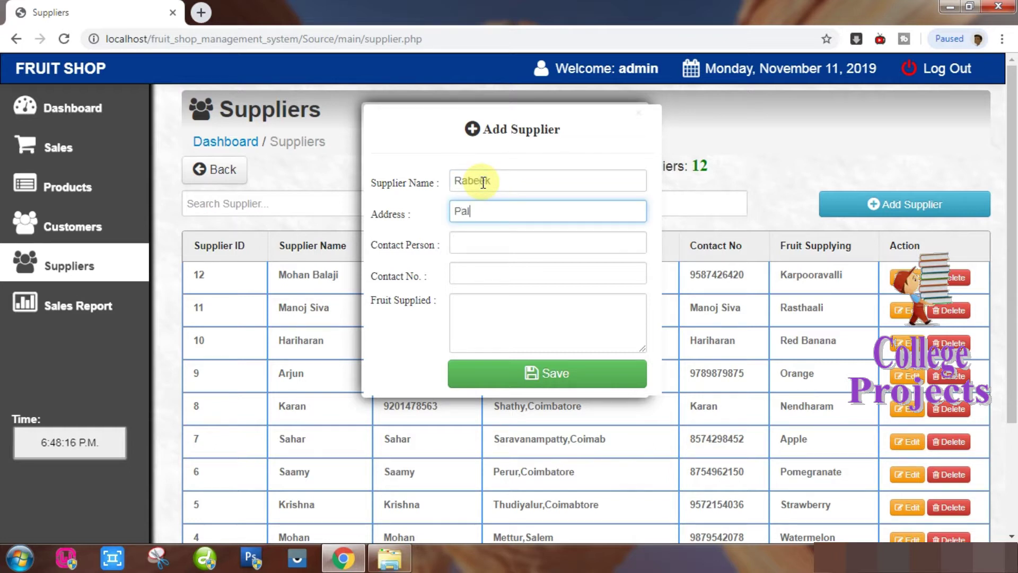
{"action": "type", "text": "Palani"}
{"action": "key", "text": "Tab"}
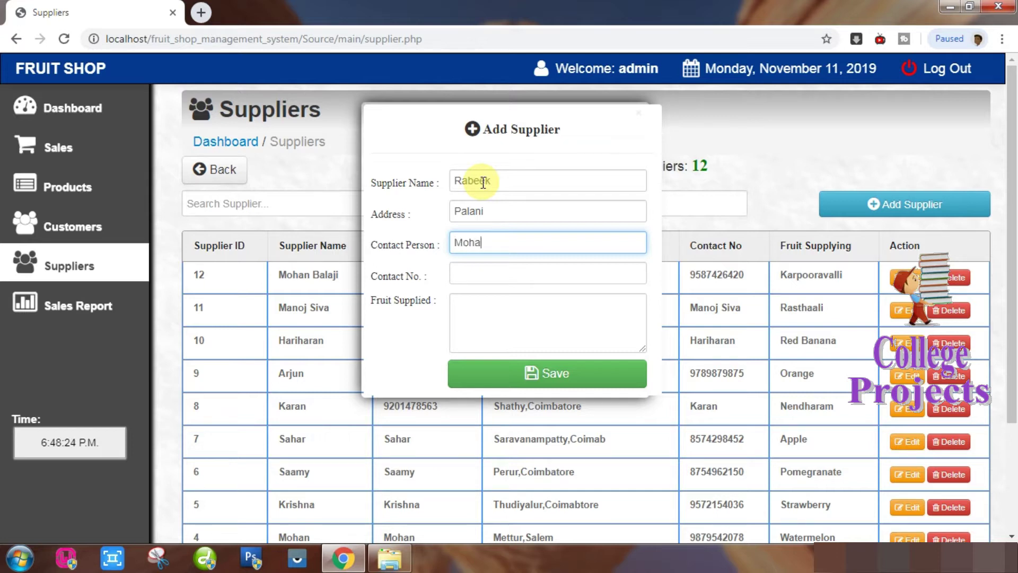
{"action": "key", "text": "Tab"}
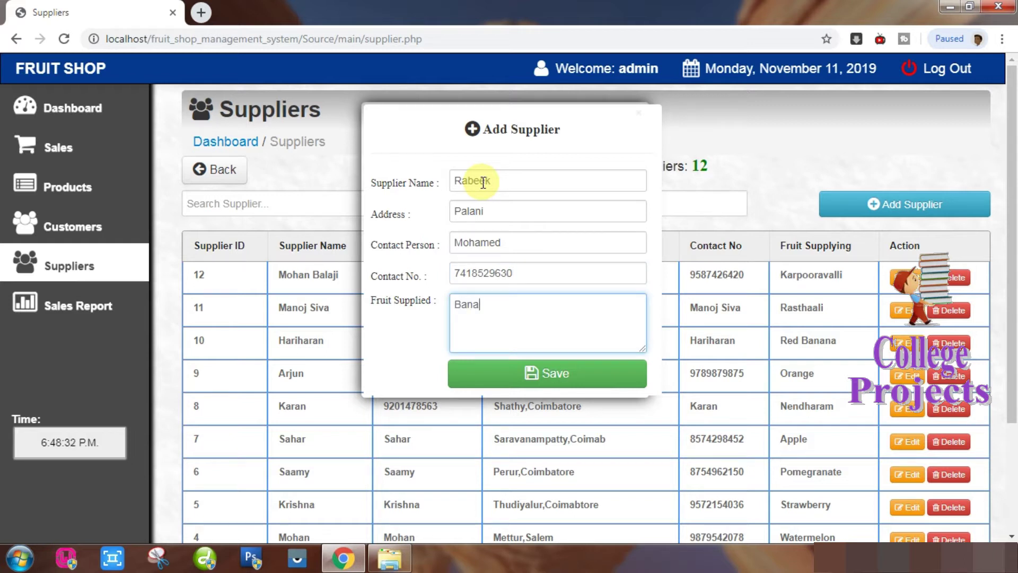
{"action": "left_click", "coordinate": [548, 376]}
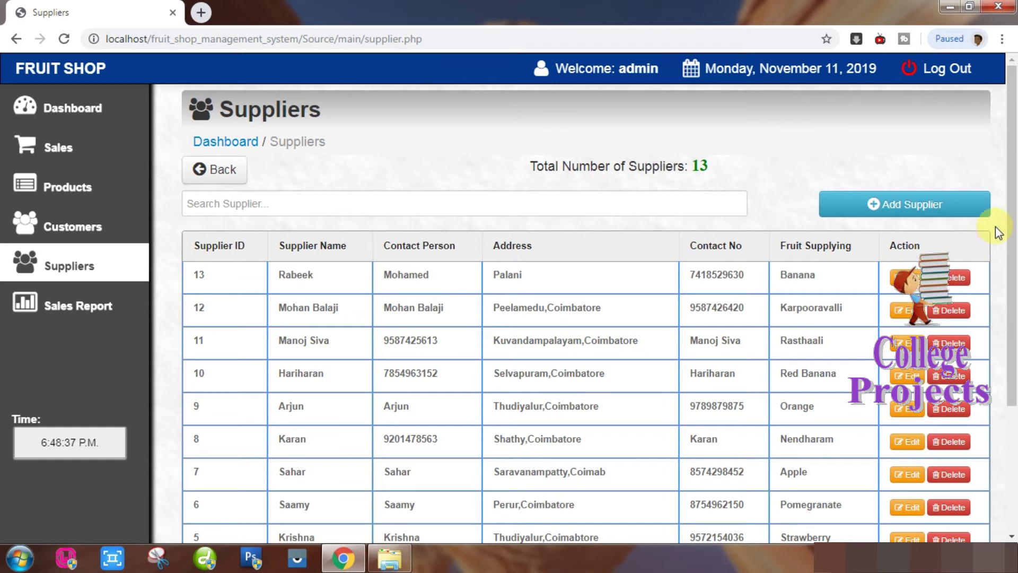
Check the supplier list and select the total suppliers count showing 13.
{"action": "scroll", "coordinate": [1014, 221], "scroll_direction": "down", "scroll_amount": 2}
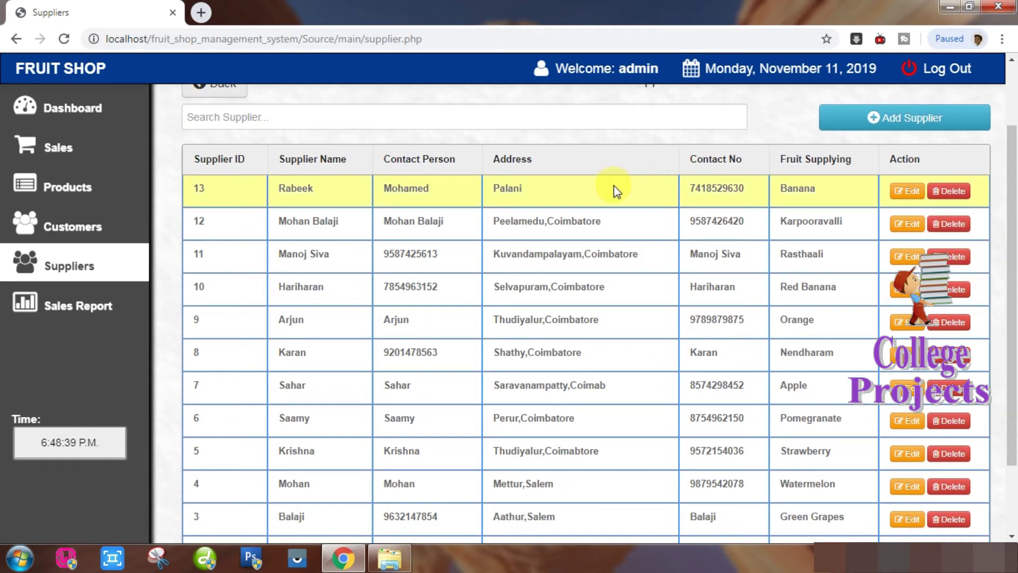
{"action": "scroll", "coordinate": [688, 215], "scroll_direction": "up", "scroll_amount": 2}
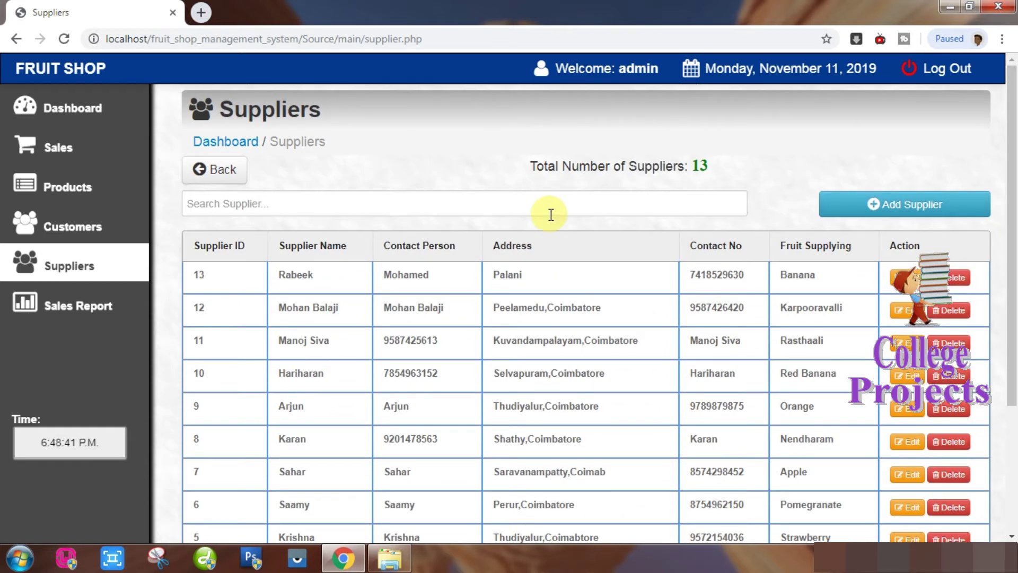
{"action": "left_click_drag", "start_coordinate": [520, 166], "coordinate": [723, 171]}
{"action": "left_click_drag", "start_coordinate": [1012, 198], "coordinate": [1013, 232]}
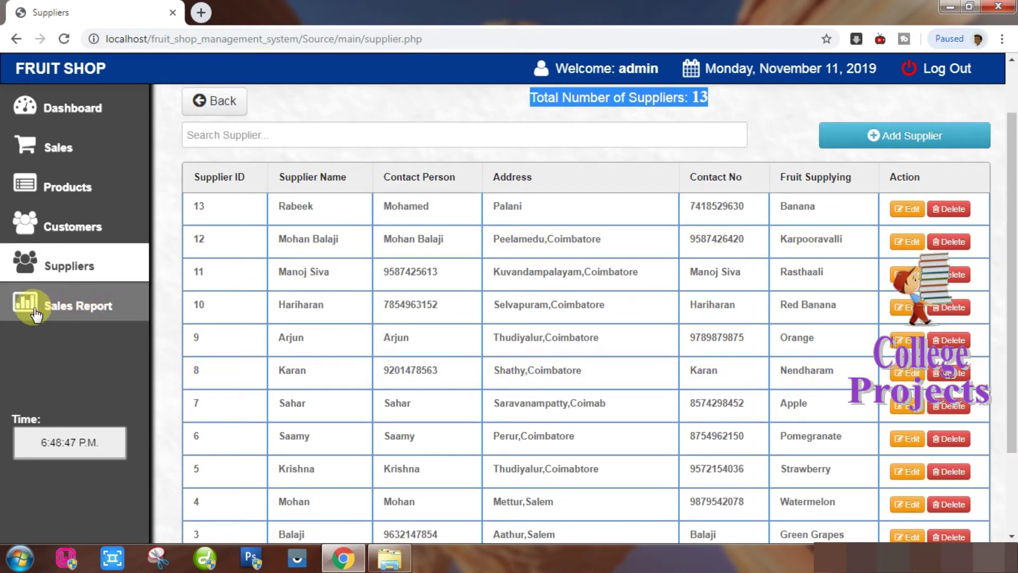
Run the Sales Report from 10/01/2019 to 11/11/2019, showing three transactions totalling 1,350.00.
{"action": "left_click", "coordinate": [73, 309]}
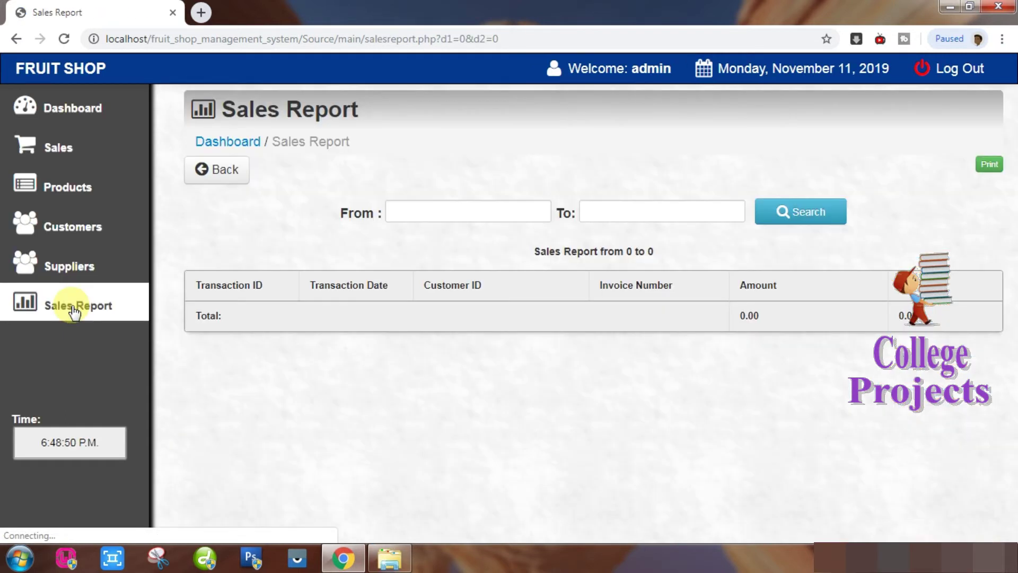
{"action": "left_click", "coordinate": [545, 215]}
{"action": "left_click", "coordinate": [545, 213]}
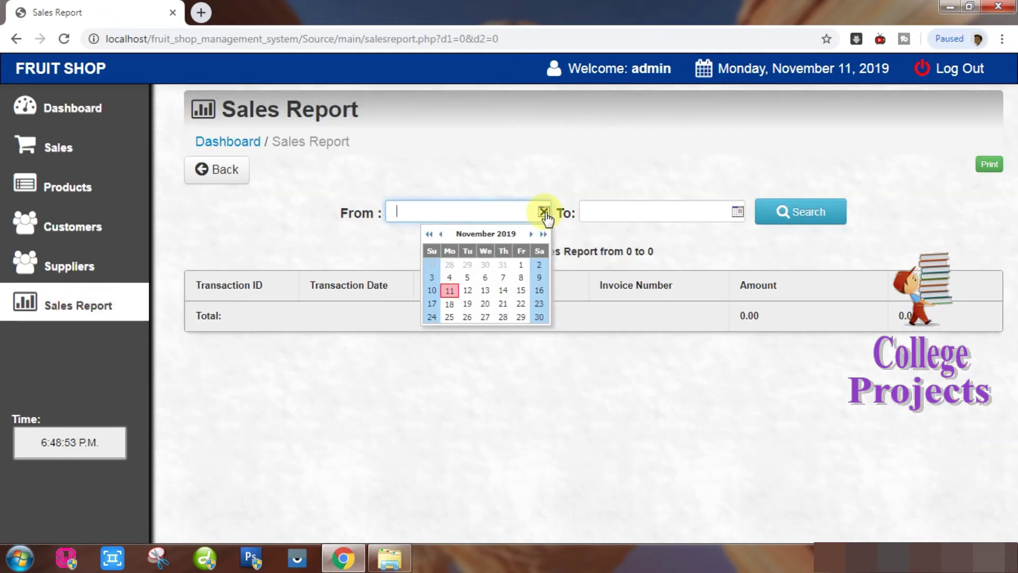
{"action": "left_click", "coordinate": [440, 235]}
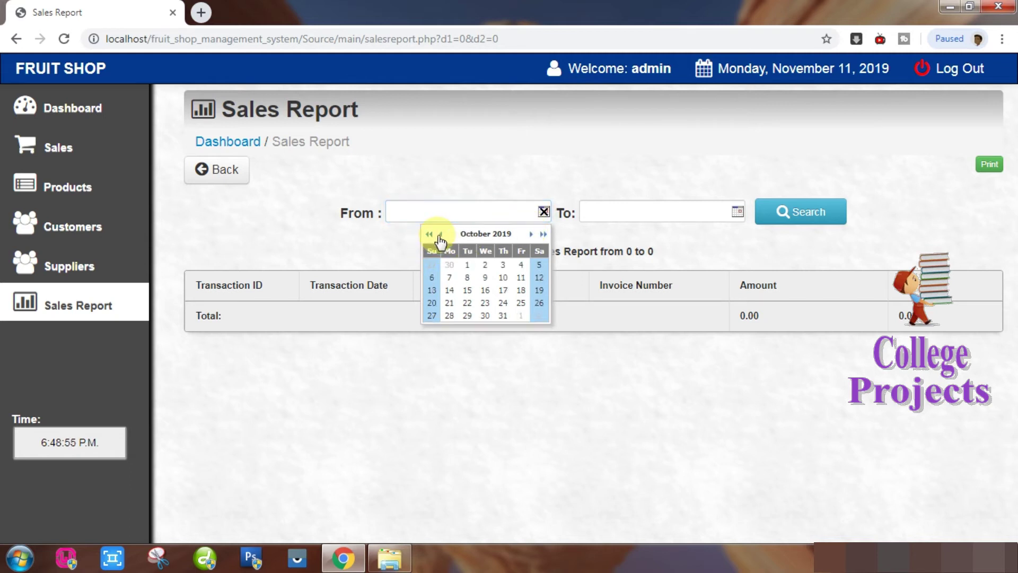
{"action": "left_click", "coordinate": [467, 265]}
{"action": "left_click", "coordinate": [736, 212]}
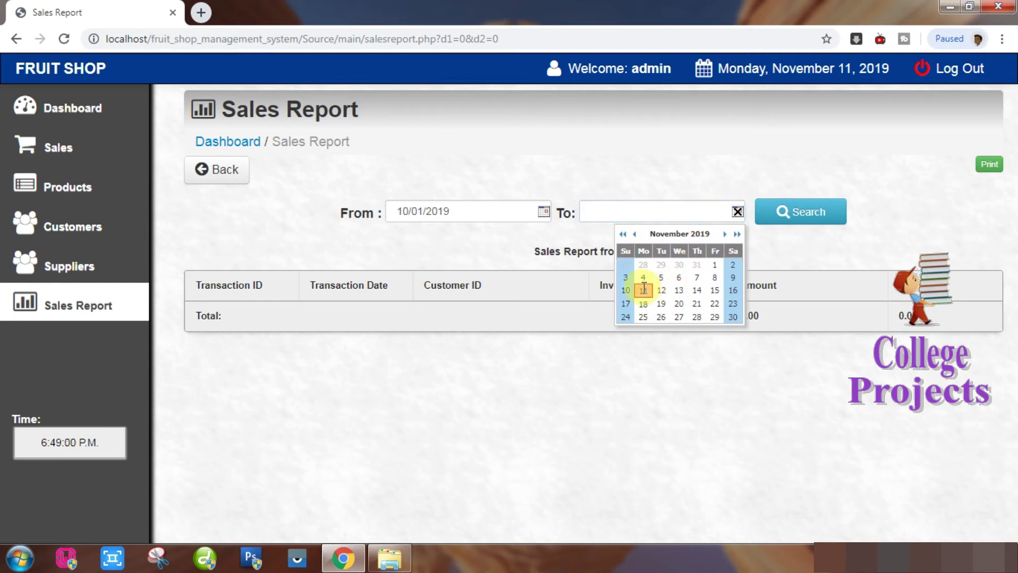
{"action": "left_click", "coordinate": [643, 290]}
{"action": "left_click", "coordinate": [807, 216]}
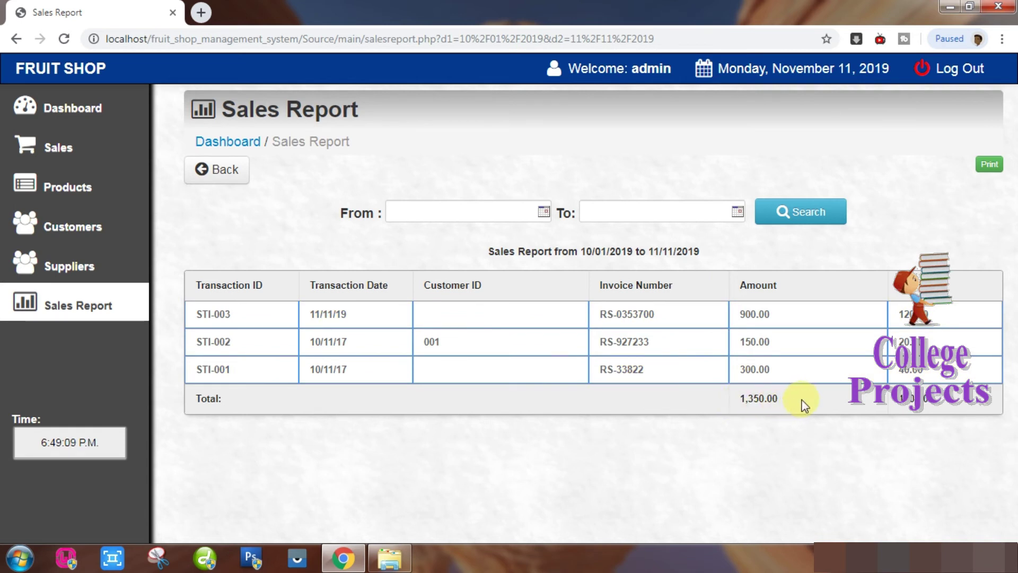
Print-preview the sales report maximized and zoomed in twice, then cancel and close the popup.
{"action": "left_click", "coordinate": [989, 165]}
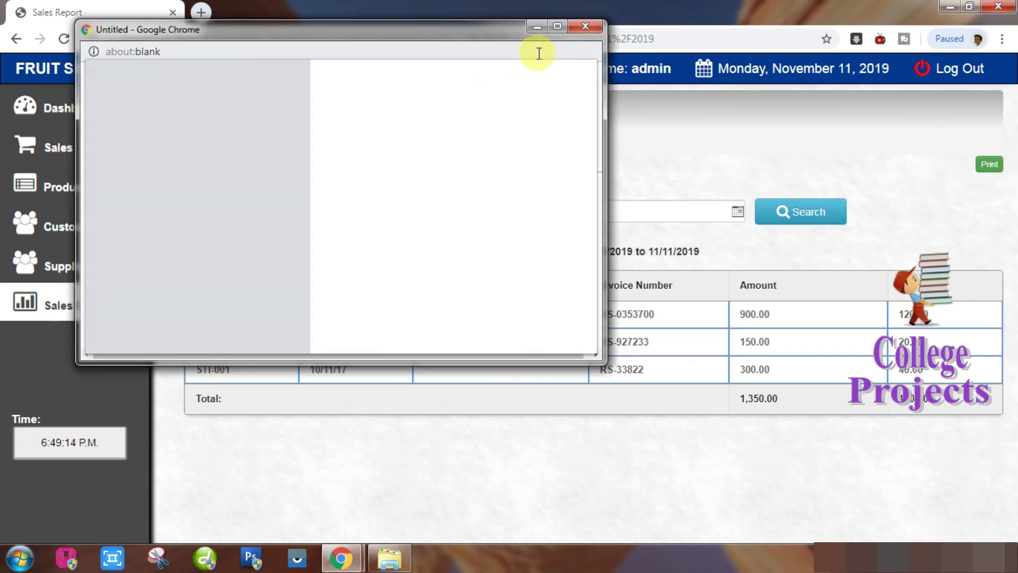
{"action": "left_click", "coordinate": [557, 28]}
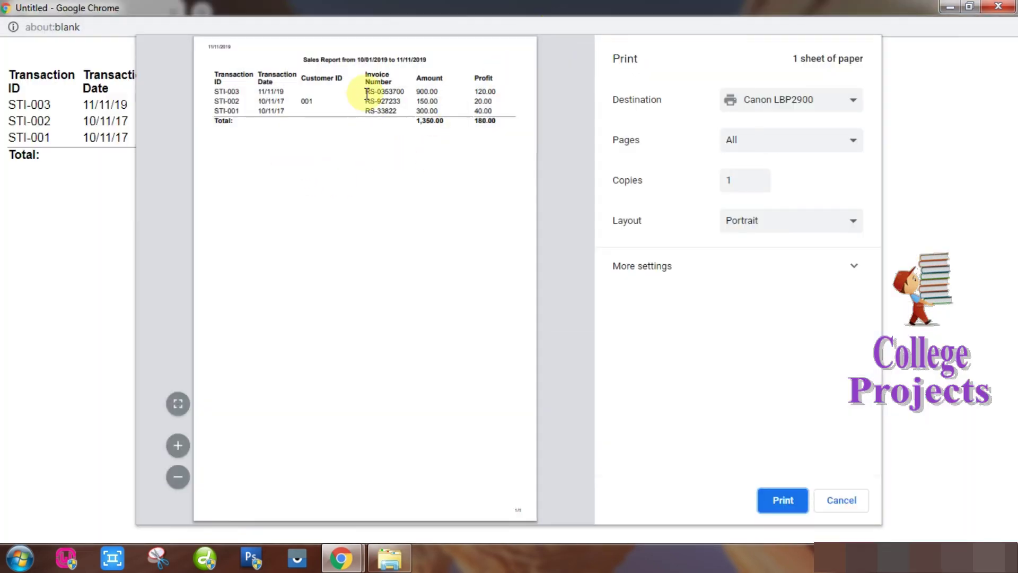
{"action": "left_click", "coordinate": [178, 446]}
{"action": "left_click", "coordinate": [178, 446]}
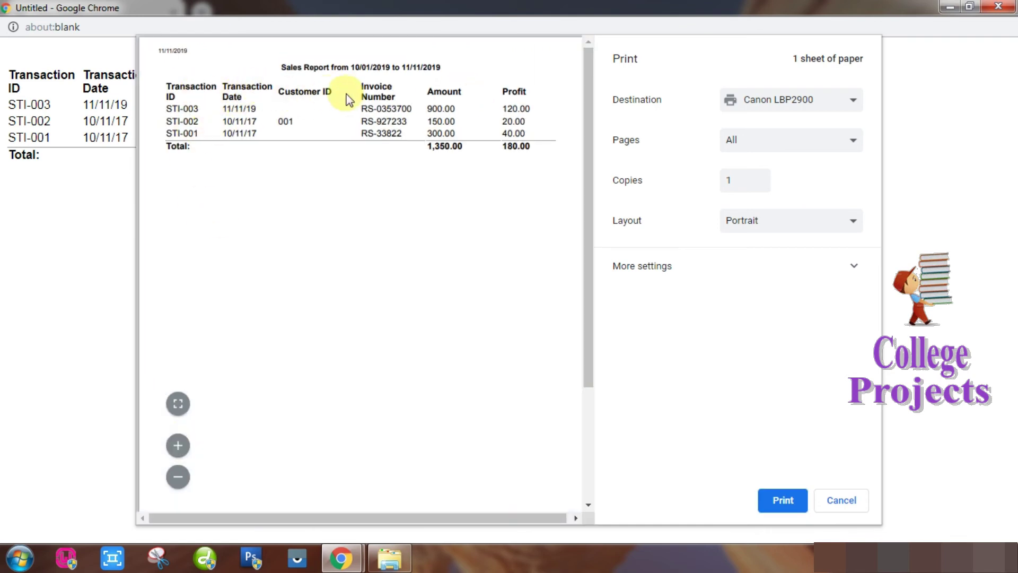
{"action": "left_click", "coordinate": [842, 500]}
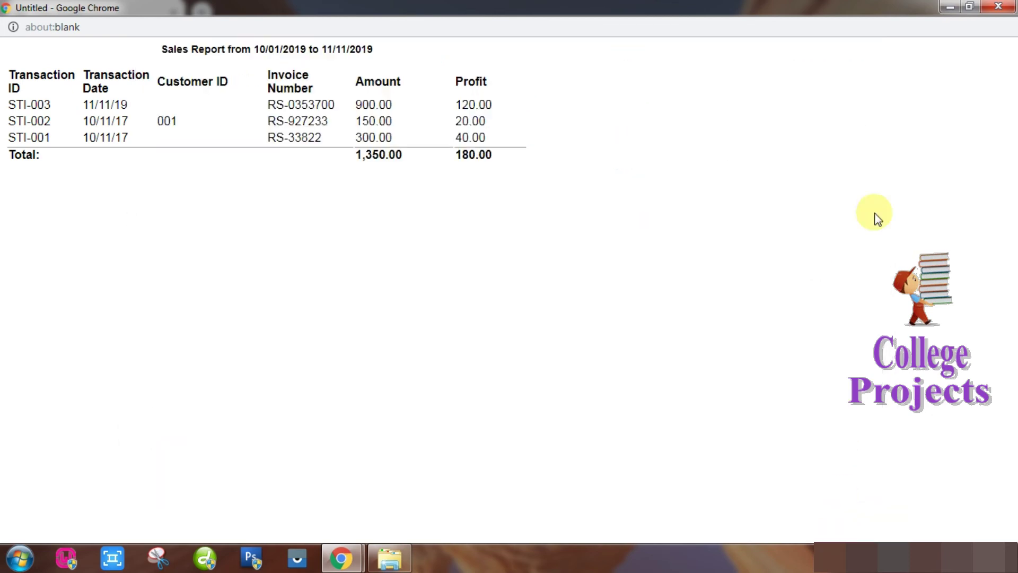
{"action": "left_click", "coordinate": [998, 6]}
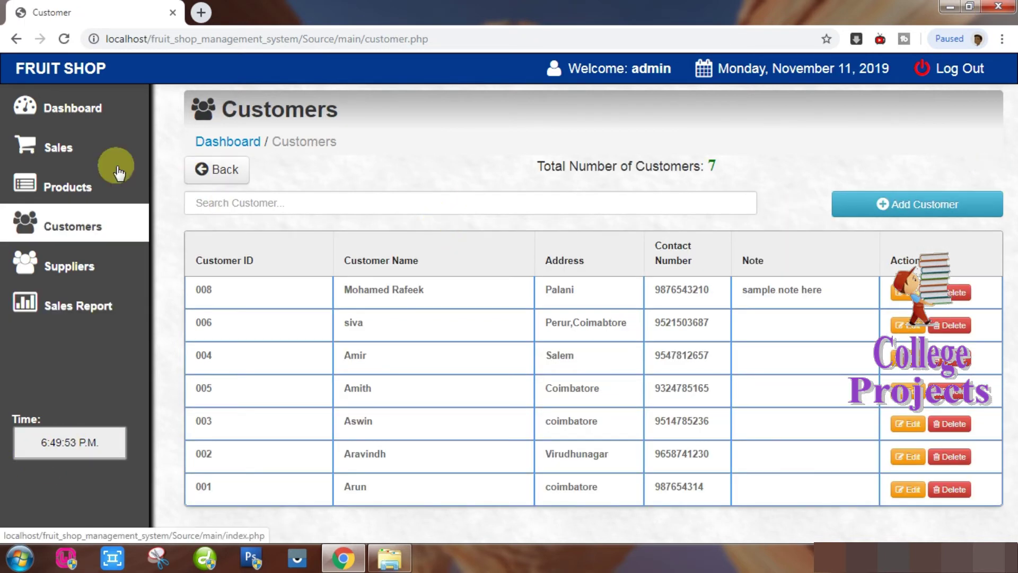
Log out from the Dashboard's Logout tile and minimize Chrome to the desktop.
{"action": "left_click", "coordinate": [75, 115]}
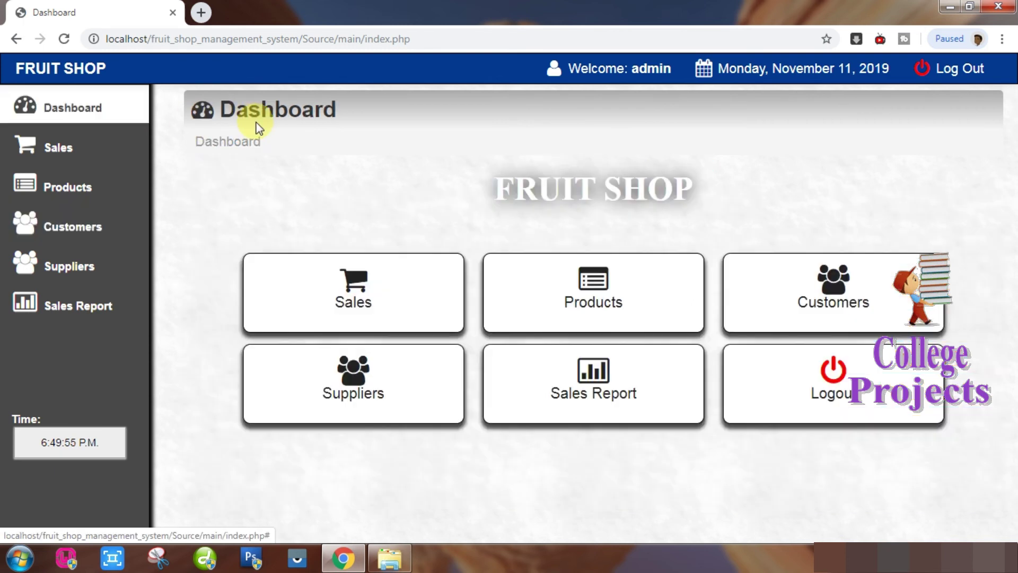
{"action": "left_click", "coordinate": [832, 375]}
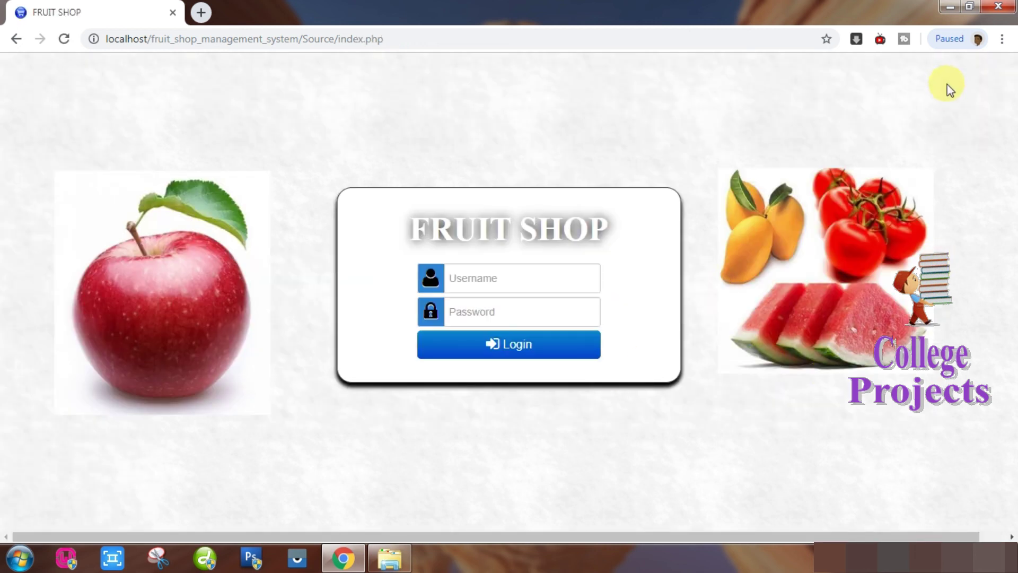
{"action": "left_click", "coordinate": [950, 7]}
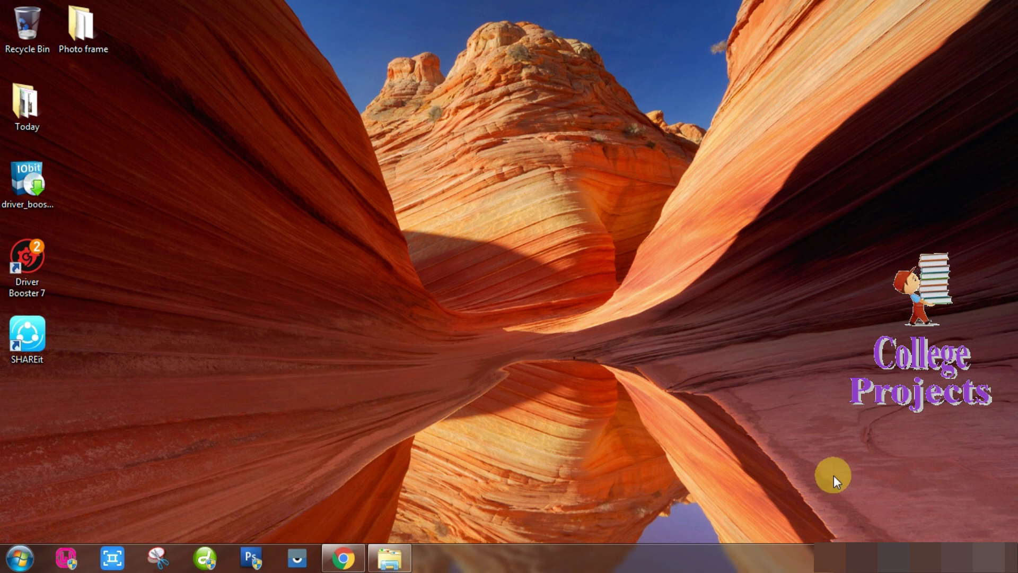